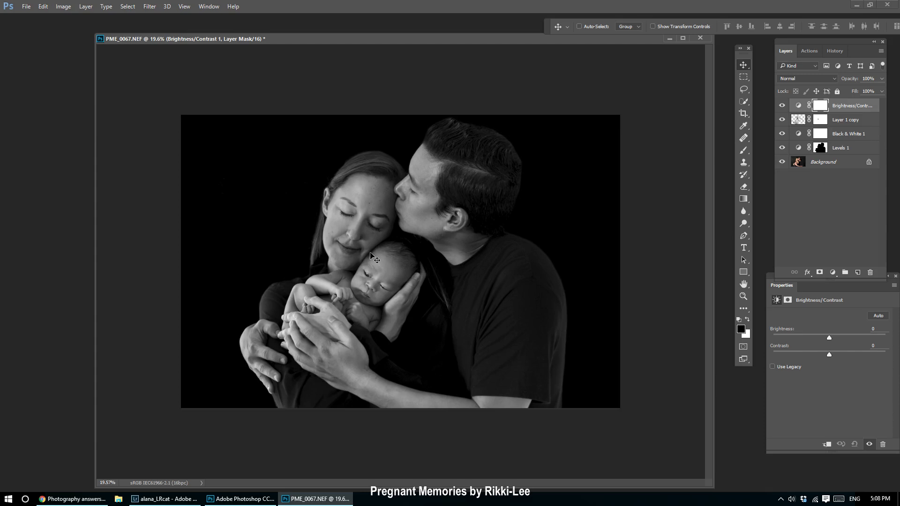
- Examine the skin on the mother's and father's faces at close range, then the whole family portrait
{"action": "scroll", "coordinate": [403, 145], "scroll_direction": "up", "scroll_amount": 5}
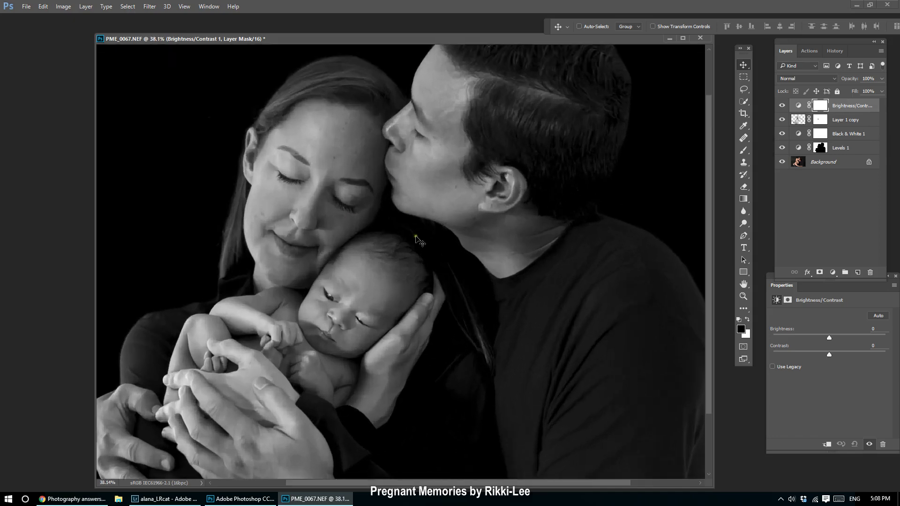
{"action": "scroll", "coordinate": [334, 116], "scroll_direction": "up", "scroll_amount": 2}
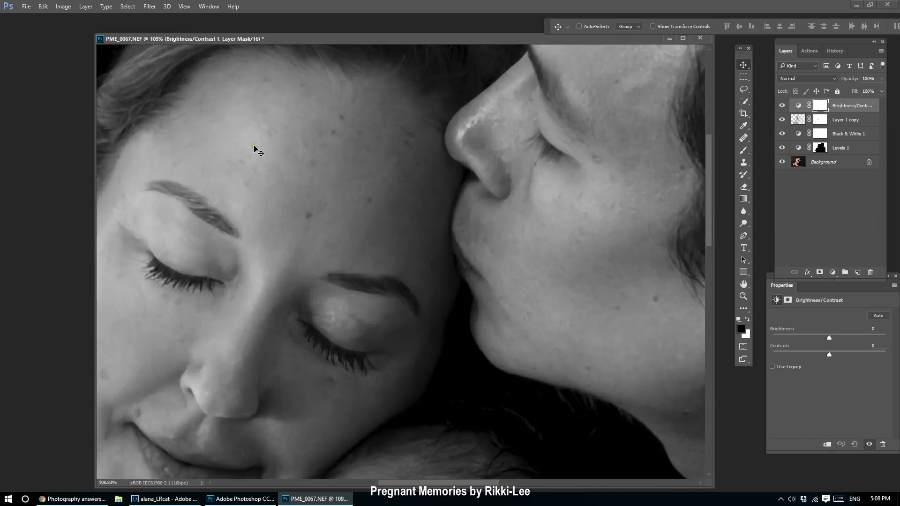
{"action": "scroll", "coordinate": [255, 412], "scroll_direction": "down", "scroll_amount": 3}
{"action": "scroll", "coordinate": [252, 413], "scroll_direction": "down", "scroll_amount": 1}
{"action": "scroll", "coordinate": [220, 428], "scroll_direction": "up", "scroll_amount": 3}
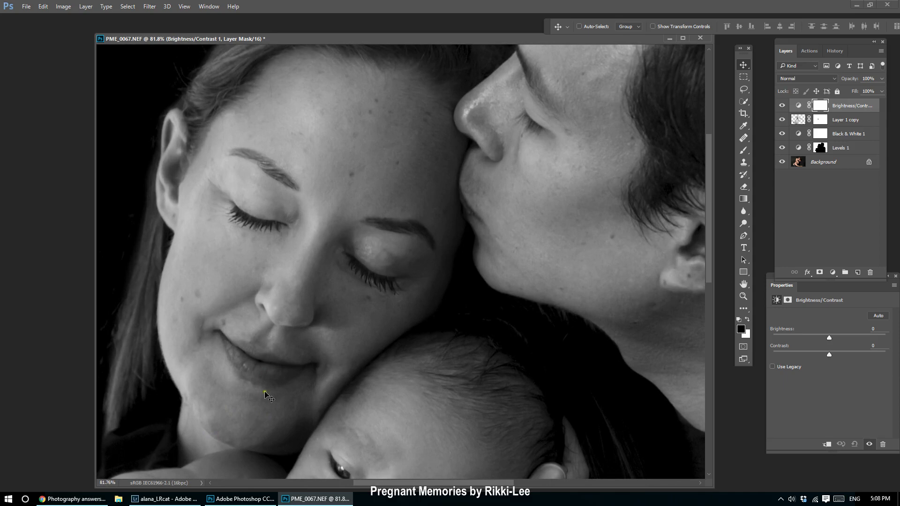
{"action": "scroll", "coordinate": [230, 415], "scroll_direction": "down", "scroll_amount": 5}
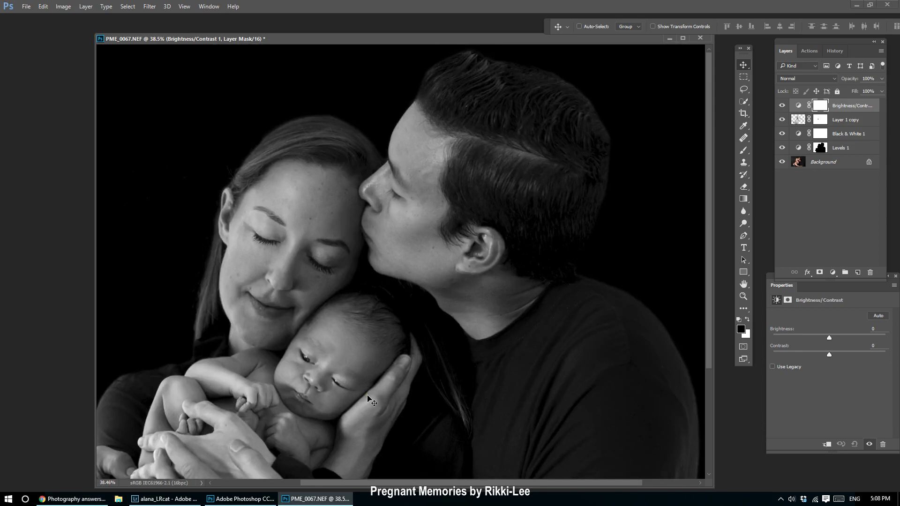
{"action": "scroll", "coordinate": [370, 401], "scroll_direction": "down", "scroll_amount": 2}
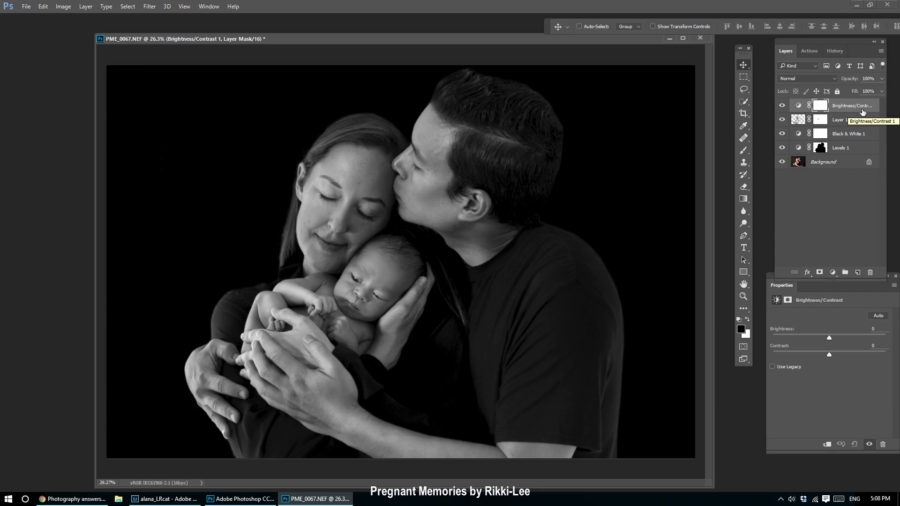
- Stamp all visible layers into a new merged layer above Brightness/Contrast 1 and duplicate that merged layer
{"action": "key", "text": "ctrl"}
{"action": "key", "text": "ctrl+alt+shift+e"}
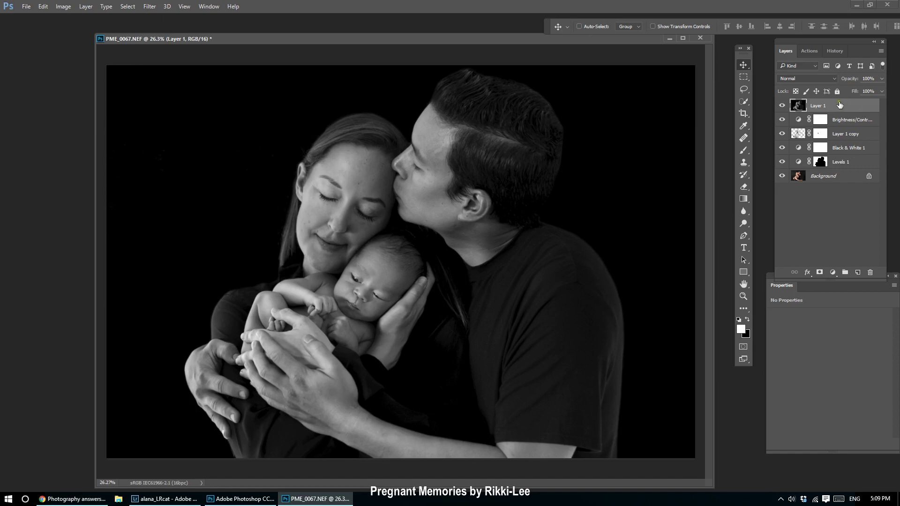
{"action": "left_click_drag", "start_coordinate": [849, 111], "coordinate": [858, 273]}
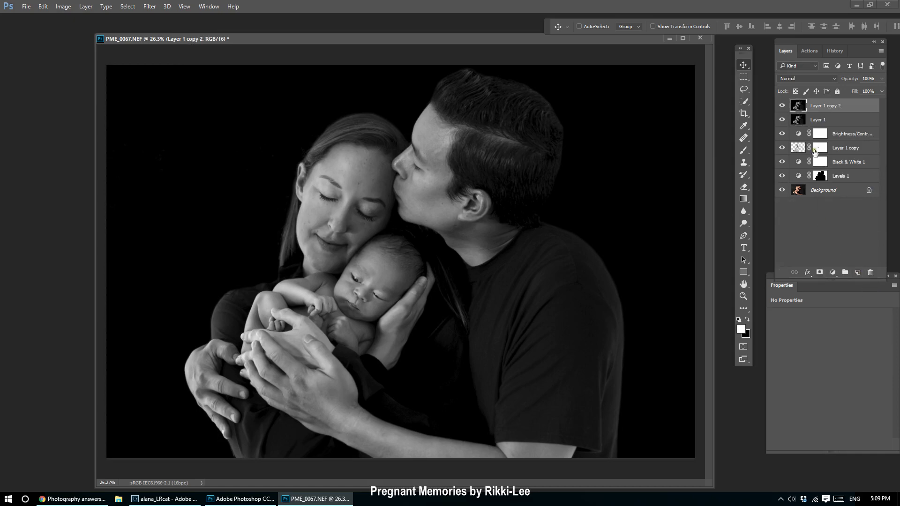
- Rename the lower merged layer to low and its duplicate above to high
{"action": "double_click", "coordinate": [819, 118]}
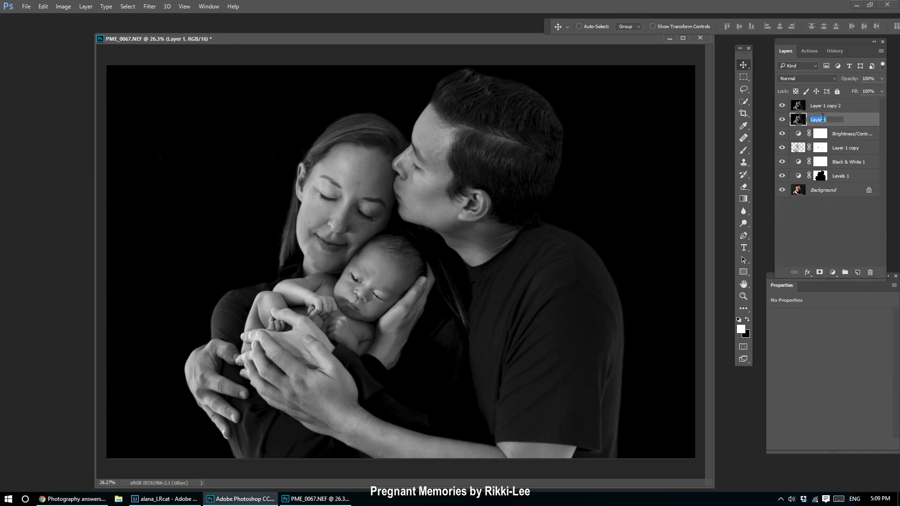
{"action": "type", "text": "low"}
{"action": "double_click", "coordinate": [827, 106]}
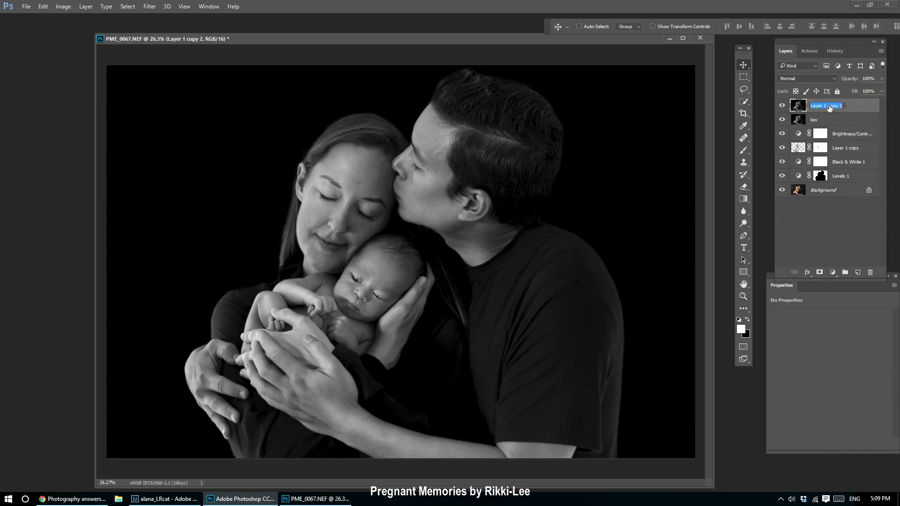
{"action": "type", "text": "high"}
- Start a Gaussian Blur on the low layer with a radius of 7.4 pixels
{"action": "left_click", "coordinate": [822, 119]}
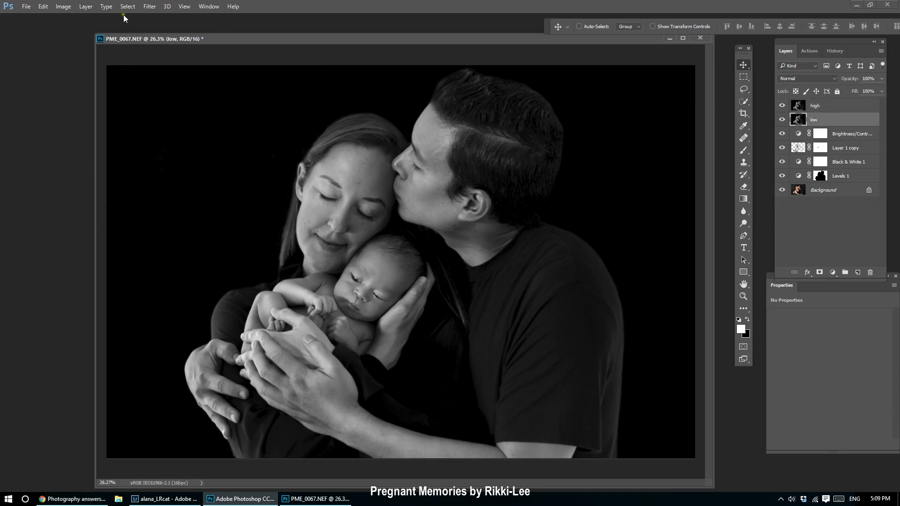
{"action": "left_click", "coordinate": [148, 6]}
{"action": "mouse_move", "coordinate": [163, 110]}
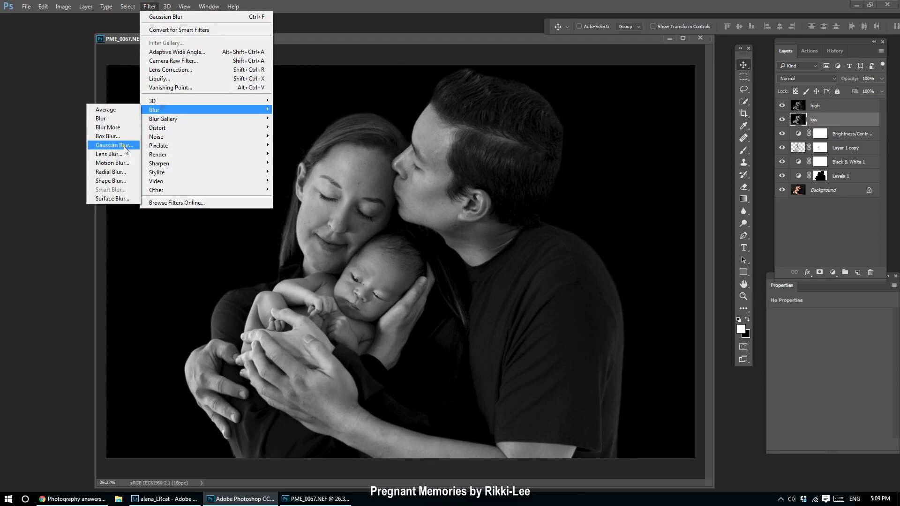
{"action": "left_click", "coordinate": [123, 146]}
{"action": "left_click_drag", "start_coordinate": [241, 186], "coordinate": [292, 123]}
{"action": "left_click_drag", "start_coordinate": [234, 248], "coordinate": [229, 248]}
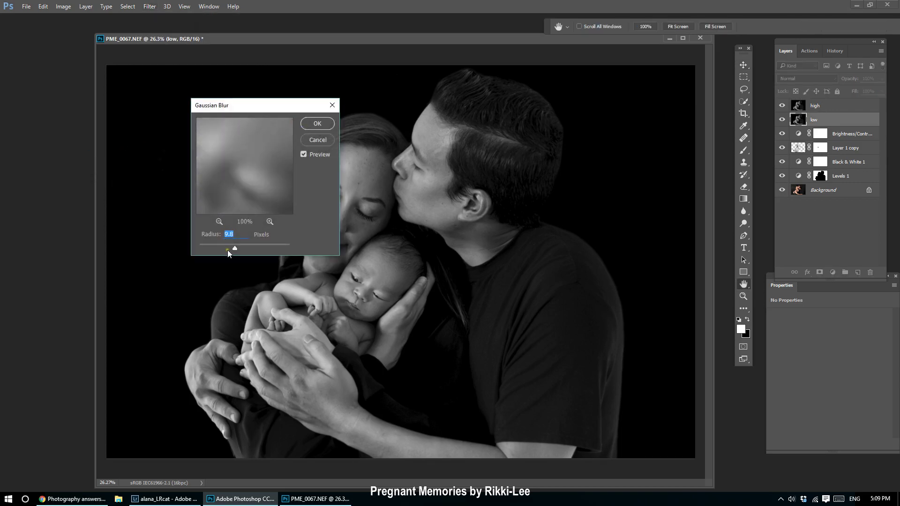
- Examine the blur preview over the mother's face at several magnifications to judge how much skin detail is smoothed
{"action": "left_click", "coordinate": [219, 221]}
{"action": "left_click_drag", "start_coordinate": [232, 177], "coordinate": [311, 235]}
{"action": "left_click_drag", "start_coordinate": [275, 166], "coordinate": [301, 241]}
{"action": "left_click", "coordinate": [219, 222]}
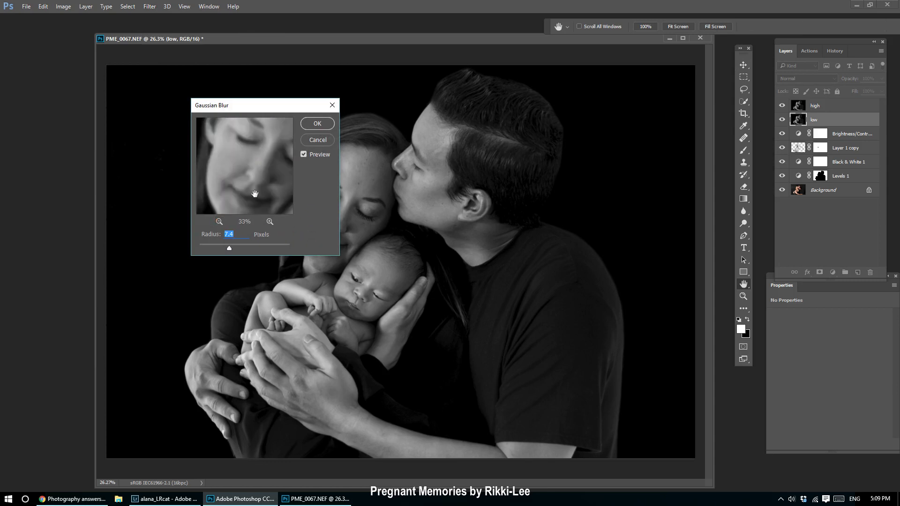
{"action": "left_click_drag", "start_coordinate": [253, 192], "coordinate": [267, 180]}
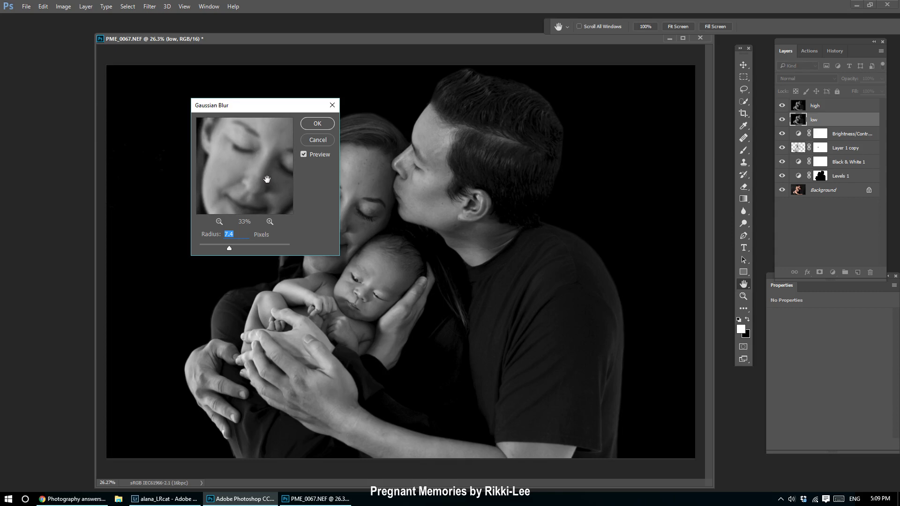
{"action": "left_click", "coordinate": [266, 179]}
{"action": "left_click", "coordinate": [269, 221]}
{"action": "left_click", "coordinate": [270, 221]}
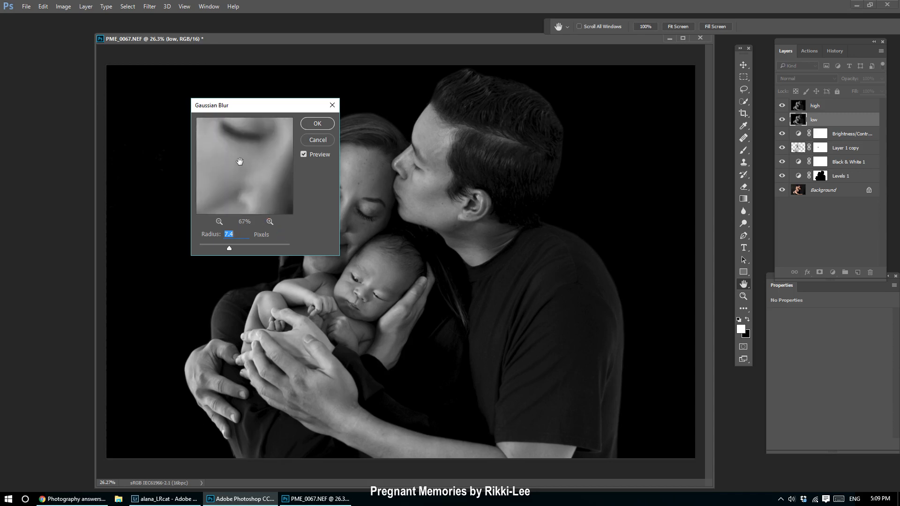
{"action": "left_click_drag", "start_coordinate": [240, 165], "coordinate": [263, 183]}
{"action": "left_click", "coordinate": [219, 221]}
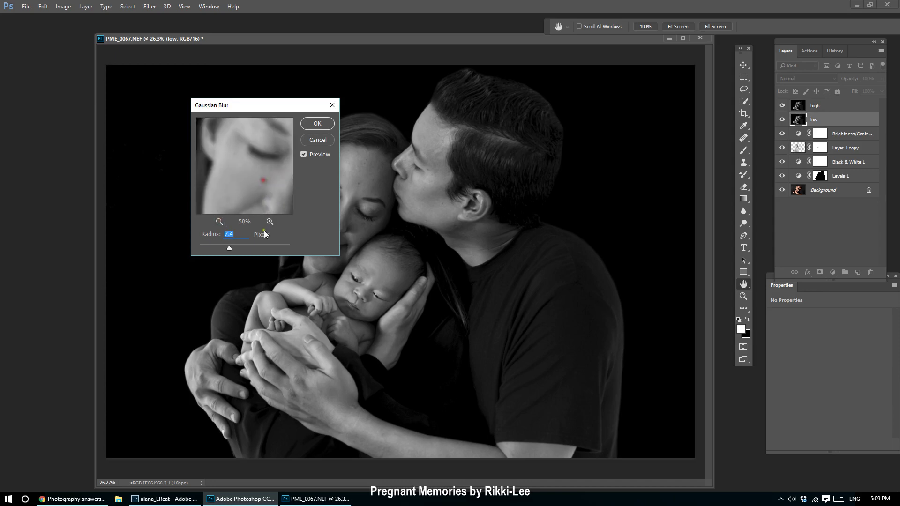
{"action": "left_click", "coordinate": [270, 221]}
{"action": "left_click", "coordinate": [270, 221]}
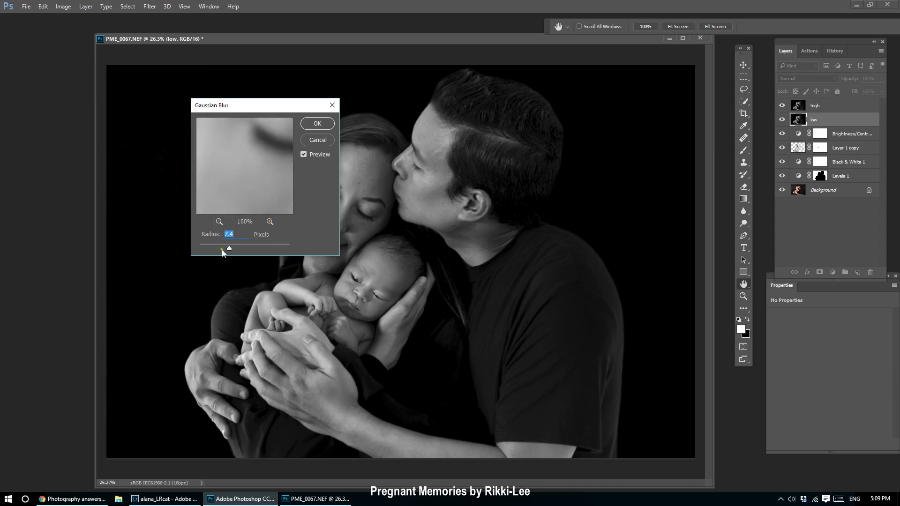
- Reduce the blur radius to 4.3 pixels and check the preview on the mother's and baby's faces
{"action": "left_click_drag", "start_coordinate": [229, 248], "coordinate": [224, 249]}
{"action": "left_click_drag", "start_coordinate": [237, 204], "coordinate": [220, 248]}
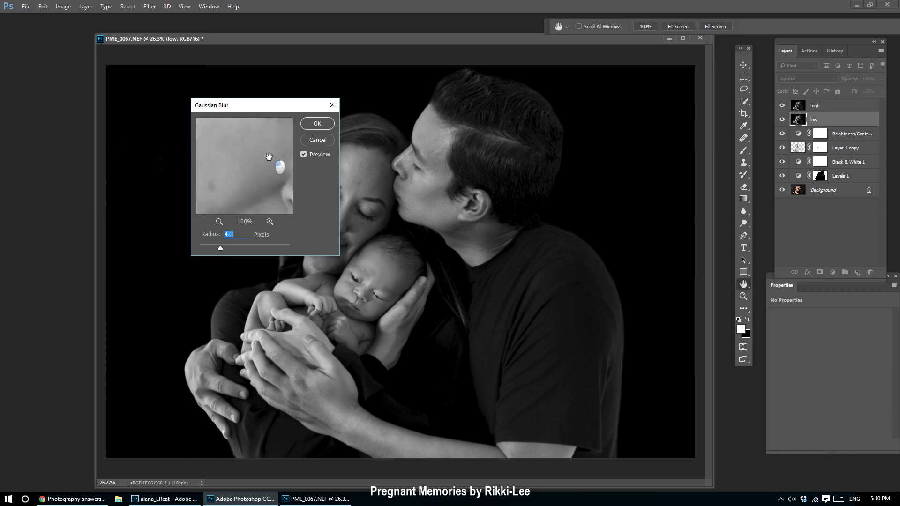
{"action": "left_click_drag", "start_coordinate": [271, 155], "coordinate": [227, 131]}
{"action": "left_click", "coordinate": [218, 221]}
{"action": "left_click", "coordinate": [218, 221]}
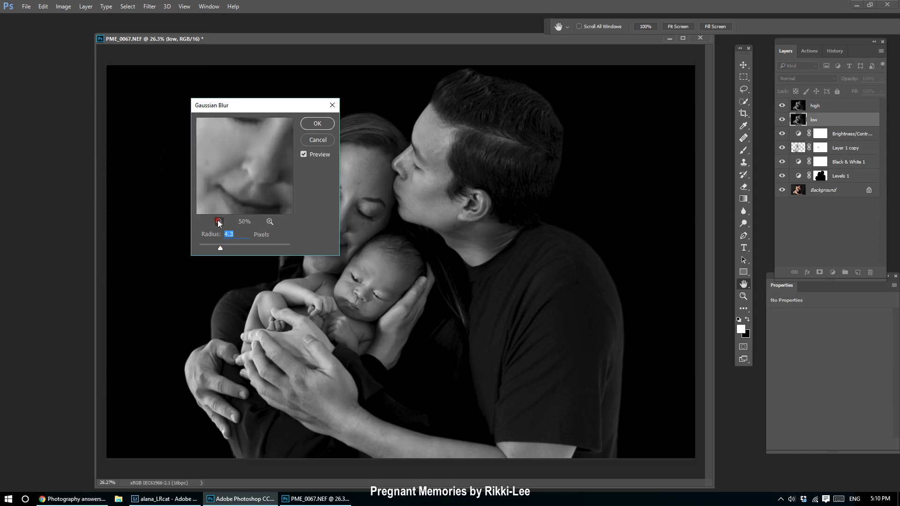
{"action": "left_click", "coordinate": [218, 222]}
{"action": "left_click", "coordinate": [219, 222]}
{"action": "left_click_drag", "start_coordinate": [264, 201], "coordinate": [267, 173]}
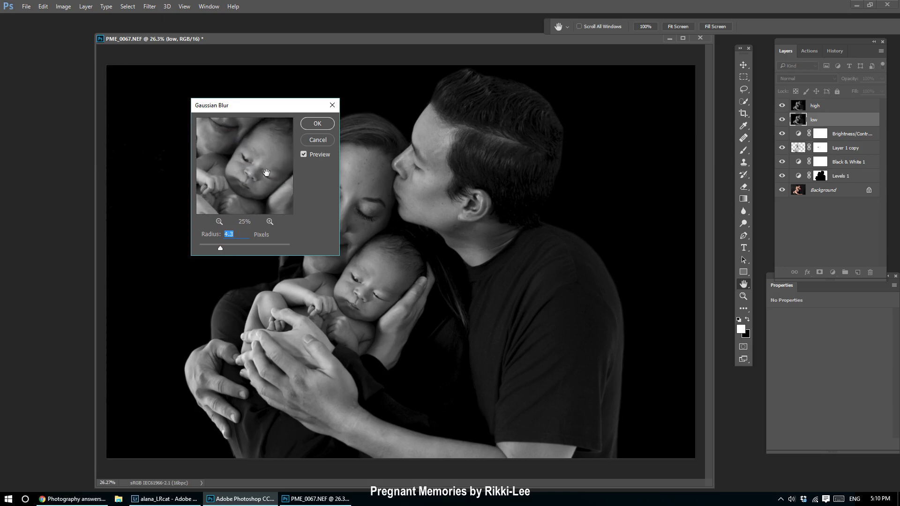
{"action": "left_click", "coordinate": [270, 221]}
{"action": "left_click", "coordinate": [270, 222]}
{"action": "left_click", "coordinate": [270, 221]}
{"action": "left_click", "coordinate": [270, 221]}
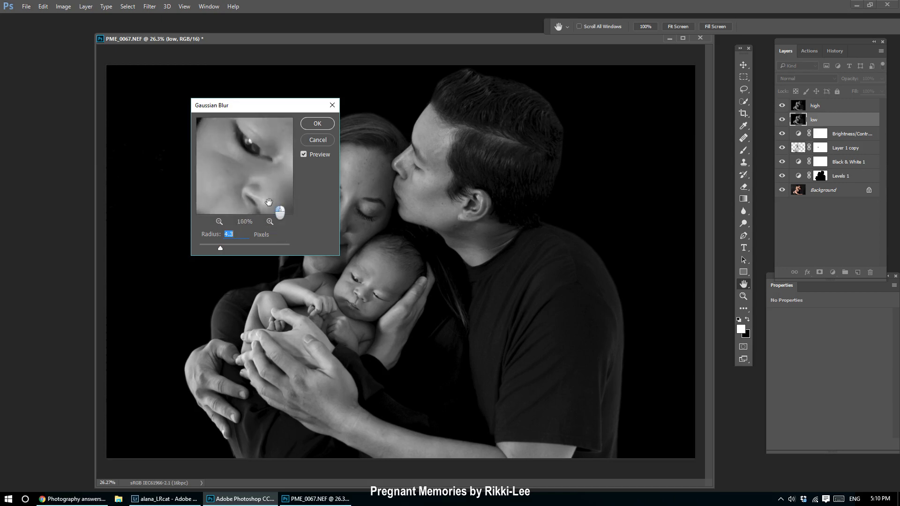
{"action": "left_click_drag", "start_coordinate": [231, 125], "coordinate": [261, 128]}
{"action": "left_click", "coordinate": [219, 222]}
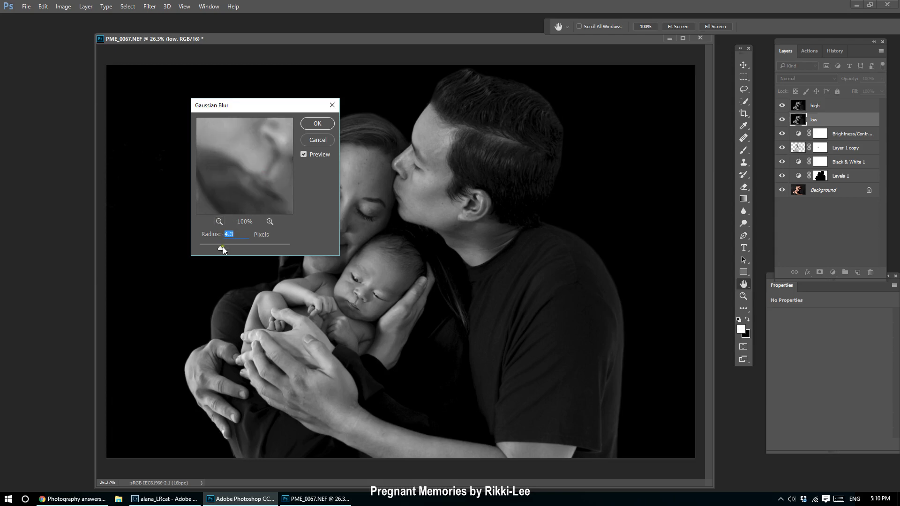
- Set the Gaussian Blur radius to 3.9 pixels, check the mother's skin and eyelashes in the preview, and apply the blur
{"action": "left_click_drag", "start_coordinate": [220, 248], "coordinate": [219, 248]}
{"action": "left_click_drag", "start_coordinate": [256, 132], "coordinate": [301, 261]}
{"action": "left_click", "coordinate": [256, 171]}
{"action": "left_click_drag", "start_coordinate": [256, 170], "coordinate": [283, 188]}
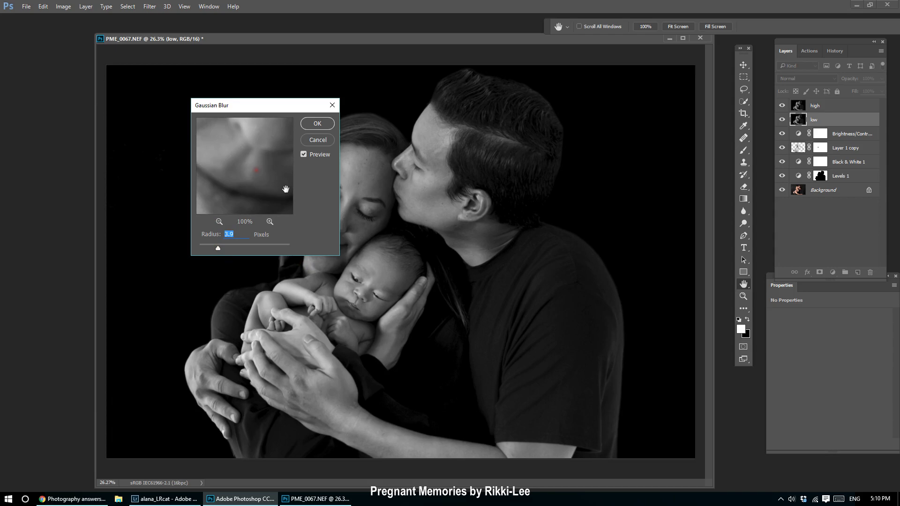
{"action": "left_click_drag", "start_coordinate": [267, 138], "coordinate": [269, 237]}
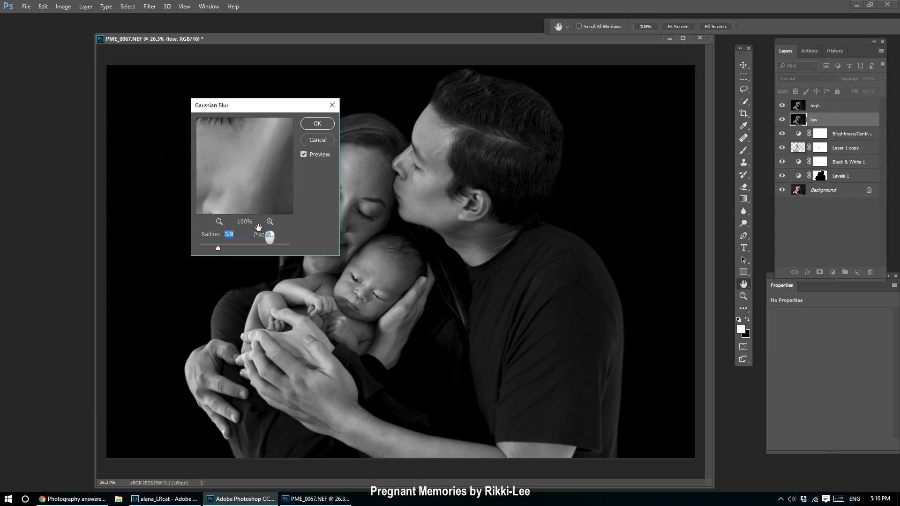
{"action": "left_click_drag", "start_coordinate": [216, 123], "coordinate": [290, 204]}
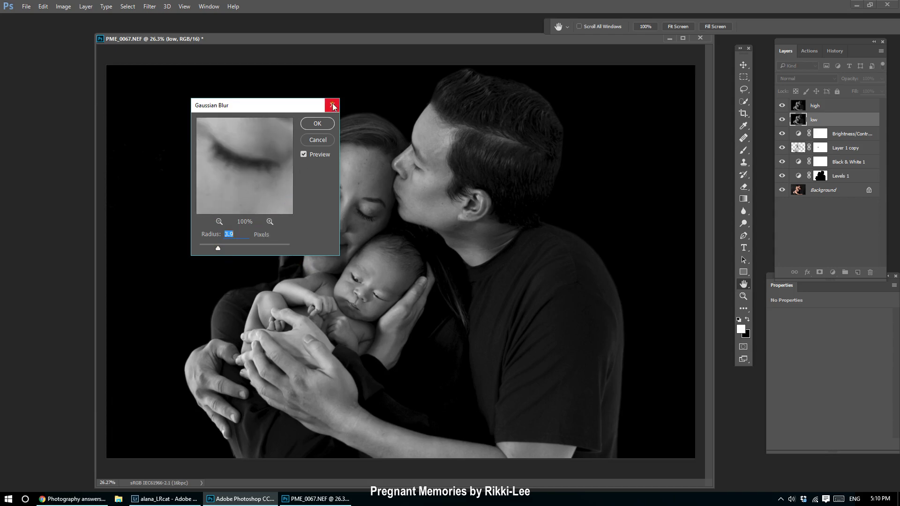
{"action": "left_click_drag", "start_coordinate": [243, 165], "coordinate": [277, 207]}
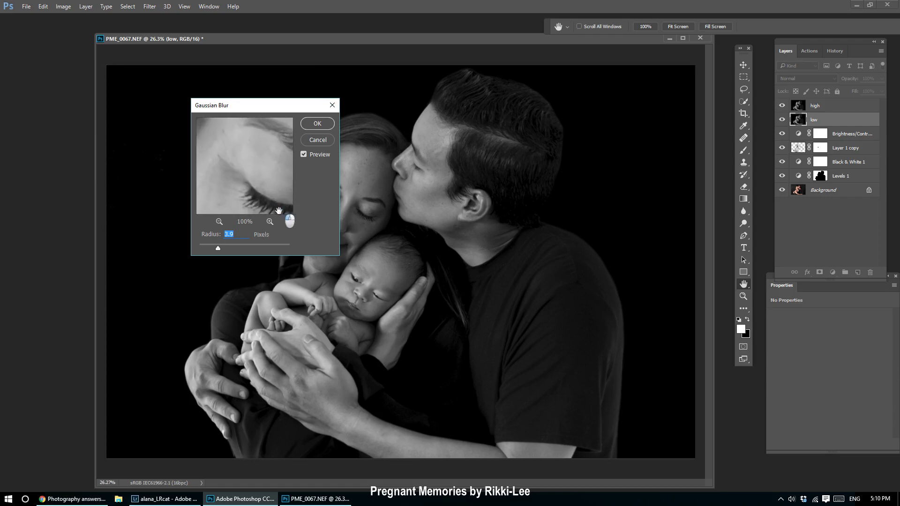
{"action": "left_click_drag", "start_coordinate": [217, 145], "coordinate": [255, 162]}
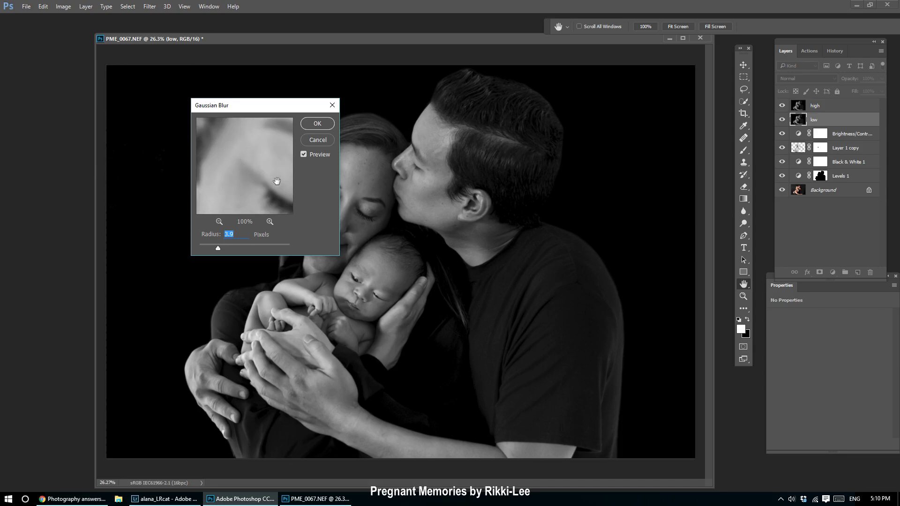
{"action": "left_click_drag", "start_coordinate": [281, 173], "coordinate": [277, 162]}
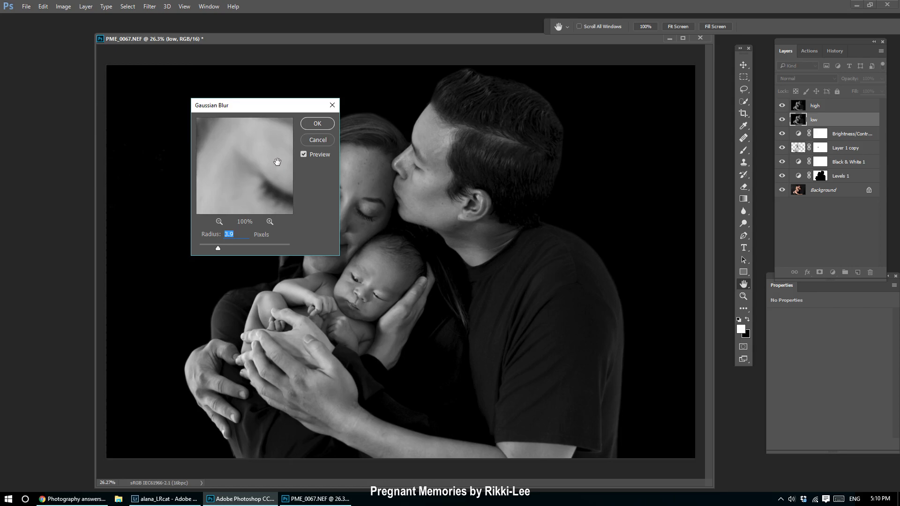
{"action": "left_click", "coordinate": [317, 123]}
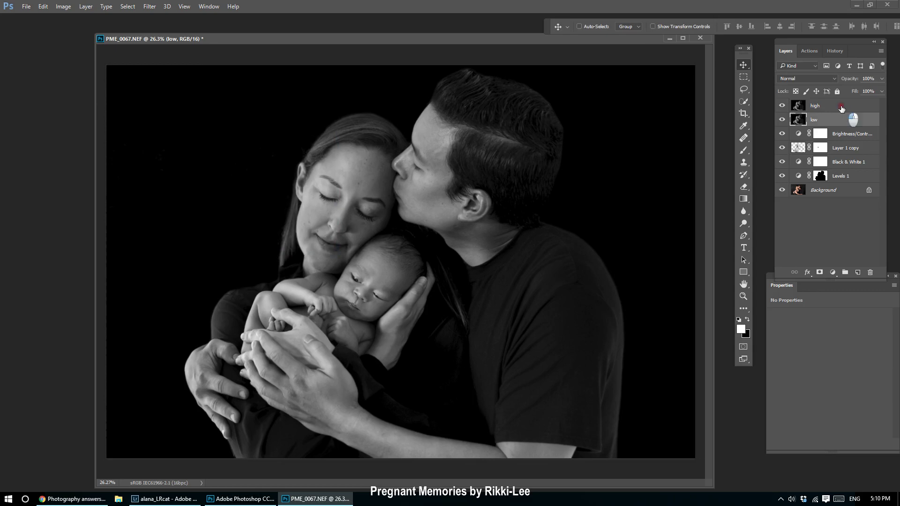
- Apply Image to the high layer using the low layer as source, RGB channel, Subtract blending, scale 2 and offset 128
{"action": "left_click", "coordinate": [841, 109]}
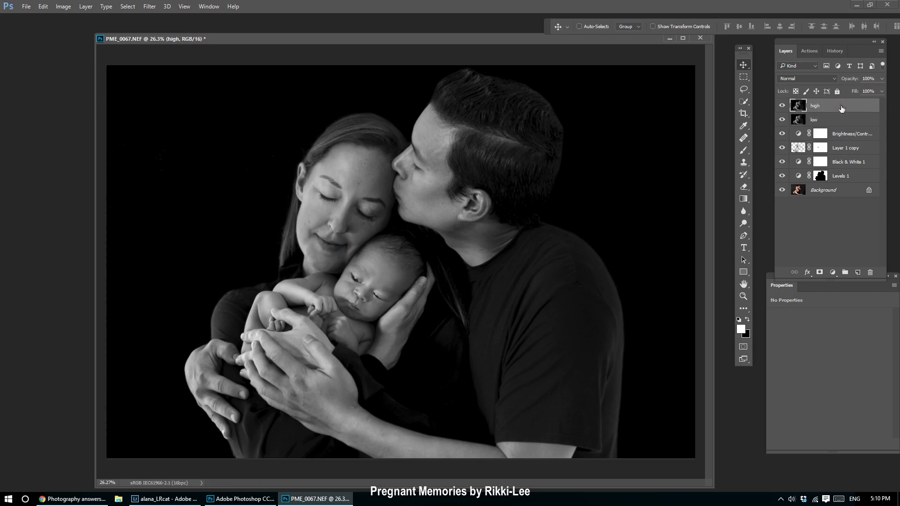
{"action": "left_click", "coordinate": [63, 6]}
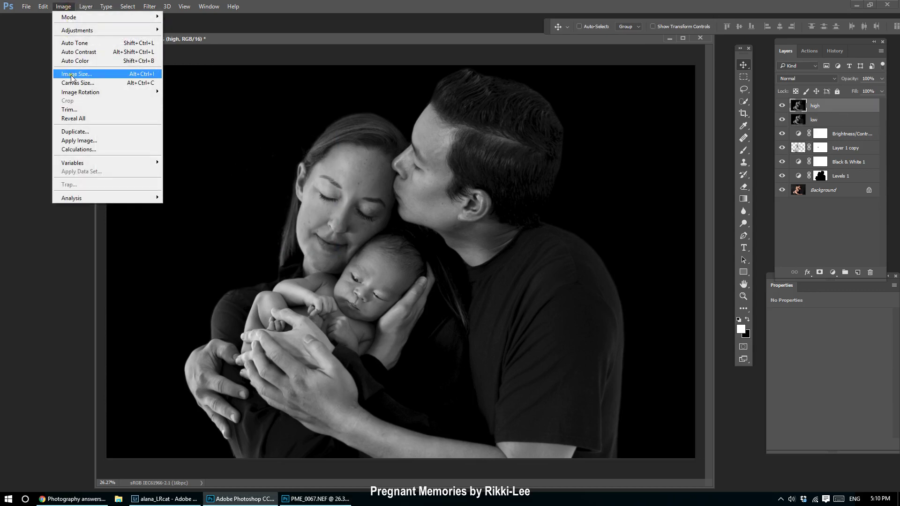
{"action": "left_click", "coordinate": [89, 141]}
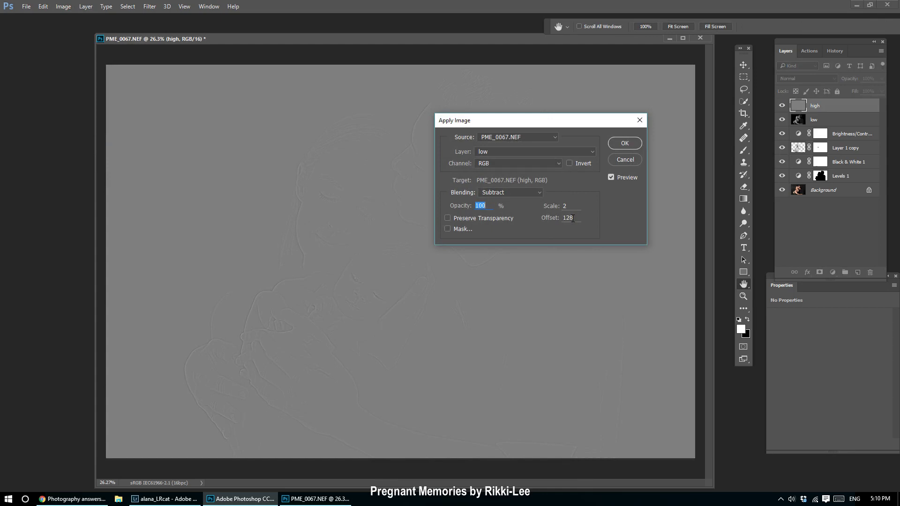
{"action": "left_click", "coordinate": [512, 152]}
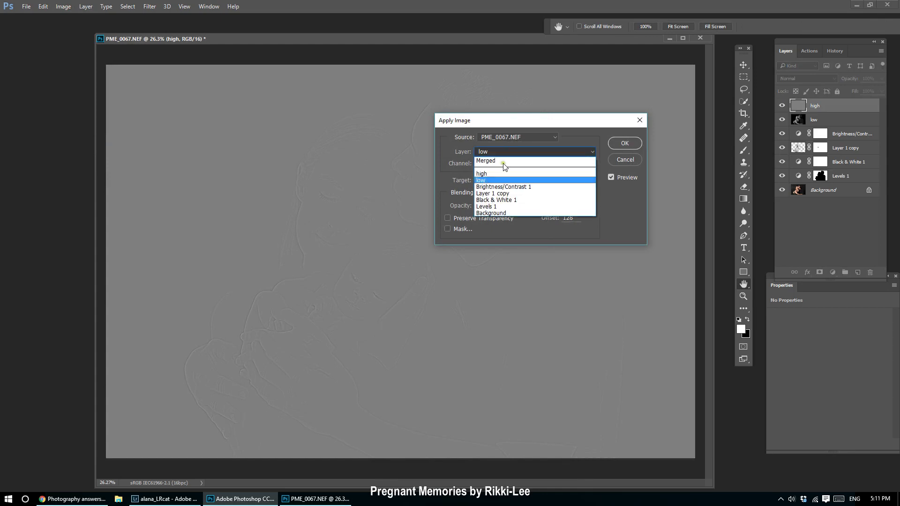
{"action": "left_click", "coordinate": [530, 212]}
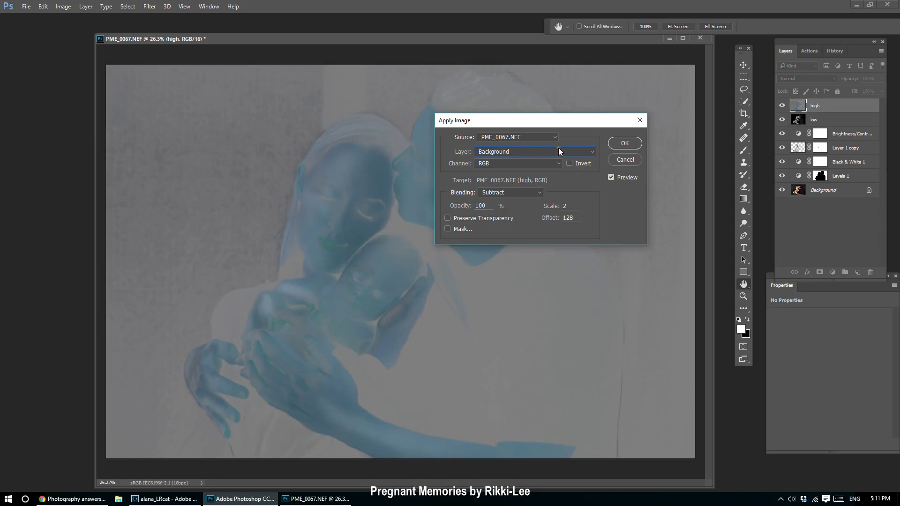
{"action": "left_click", "coordinate": [558, 151]}
{"action": "left_click", "coordinate": [486, 181]}
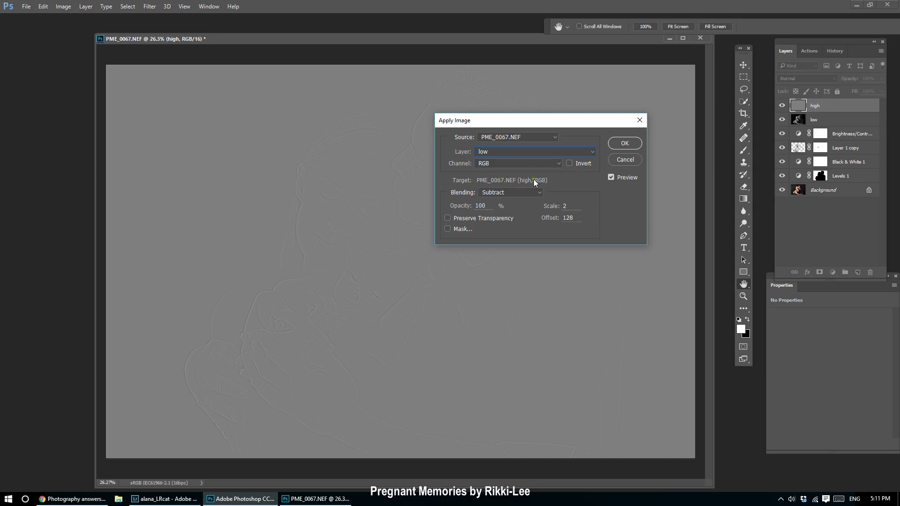
{"action": "left_click", "coordinate": [535, 193]}
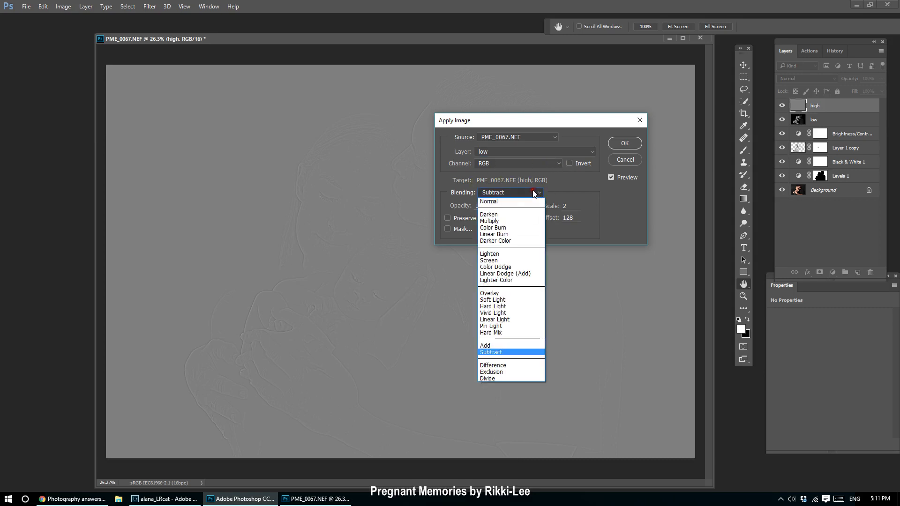
{"action": "left_click", "coordinate": [510, 353]}
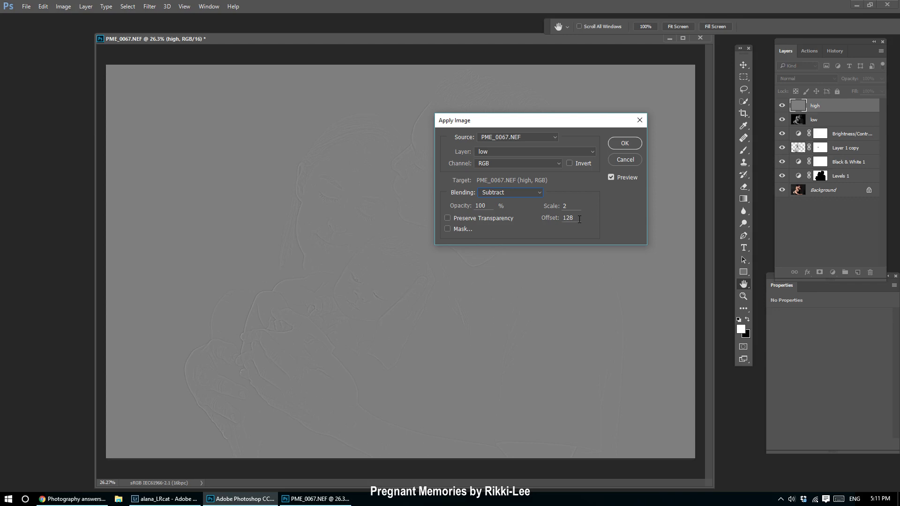
{"action": "left_click", "coordinate": [624, 143]}
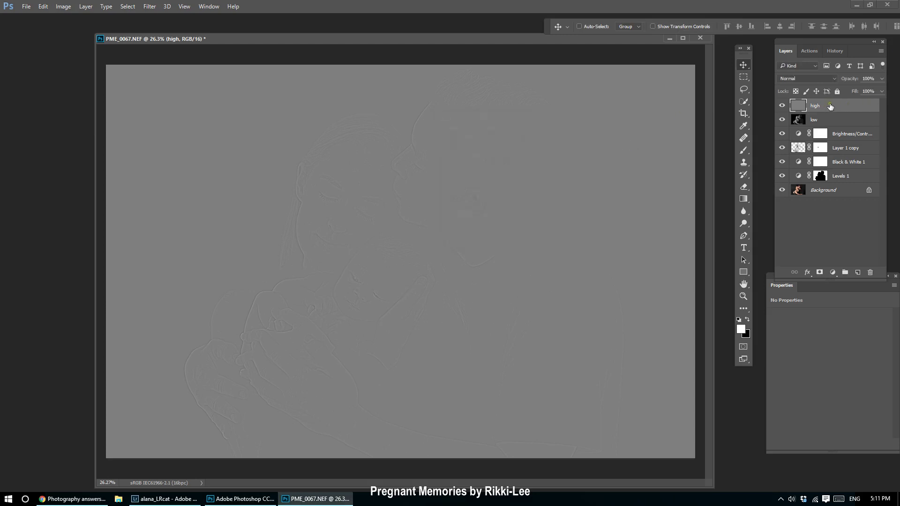
- Set the high layer's blend mode to Linear Light and group it with the low layer as Frequency Sep
{"action": "left_click", "coordinate": [807, 80]}
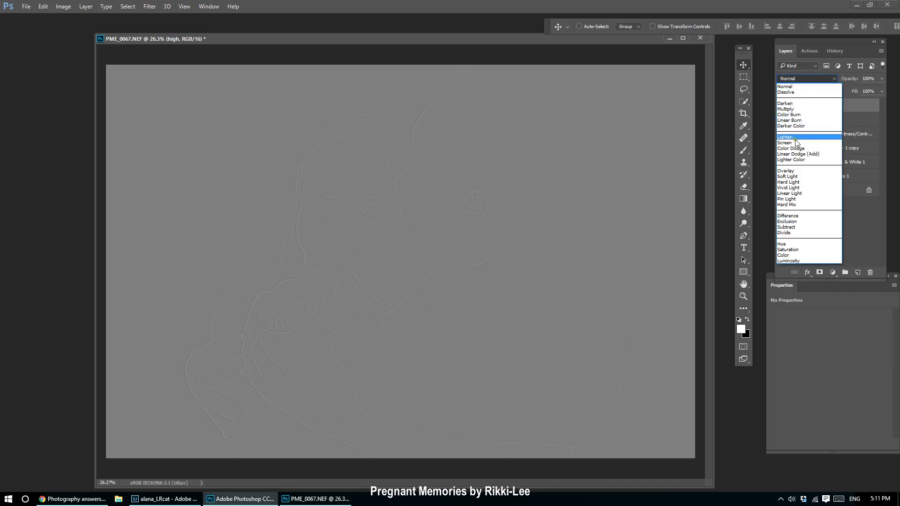
{"action": "left_click", "coordinate": [798, 193]}
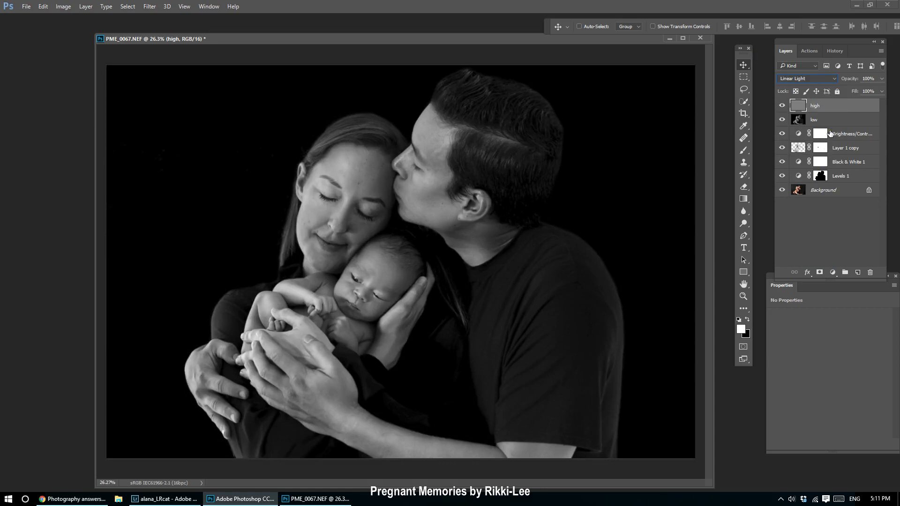
{"action": "left_click", "coordinate": [831, 119], "text": "shift"}
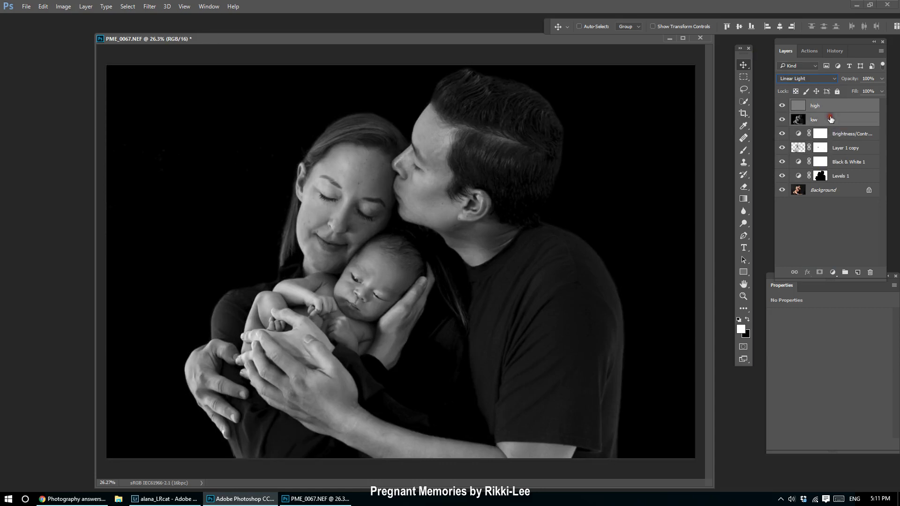
{"action": "left_click_drag", "start_coordinate": [830, 119], "coordinate": [846, 272]}
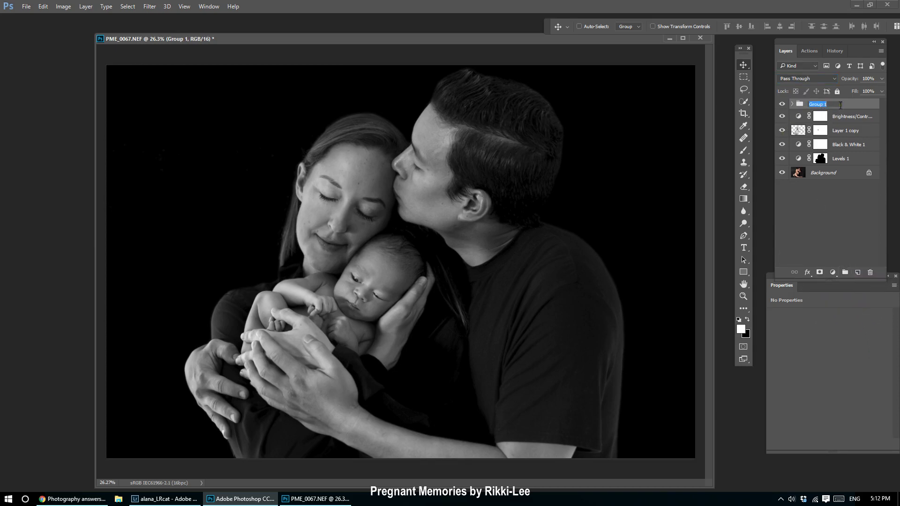
{"action": "type", "text": "Frequency Sep"}
- Compare the portrait with the Frequency Sep group hidden and shown, checking the mother's face up close
{"action": "left_click", "coordinate": [781, 105]}
{"action": "left_click", "coordinate": [781, 106]}
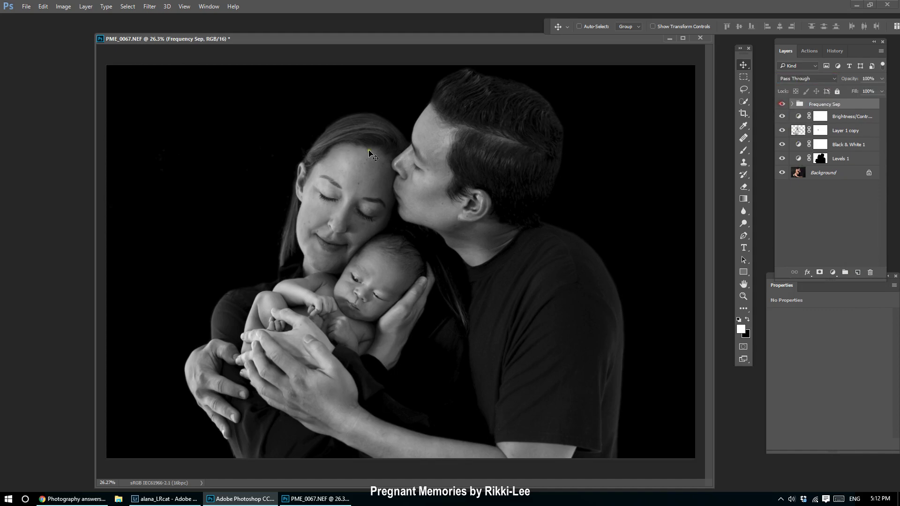
{"action": "scroll", "coordinate": [368, 185], "scroll_direction": "up", "scroll_amount": 7}
{"action": "left_click", "coordinate": [781, 105]}
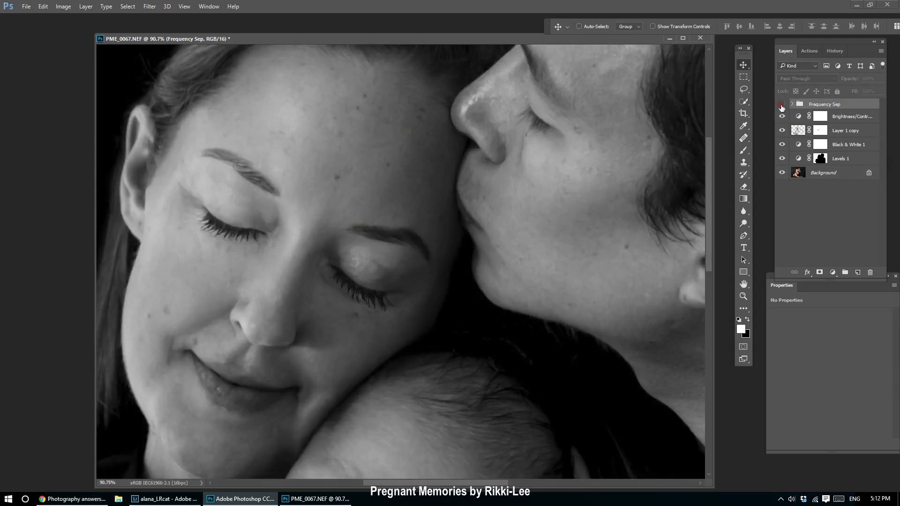
{"action": "left_click", "coordinate": [781, 104]}
{"action": "left_click", "coordinate": [781, 104]}
{"action": "left_click", "coordinate": [781, 104]}
{"action": "scroll", "coordinate": [473, 230], "scroll_direction": "down", "scroll_amount": 4}
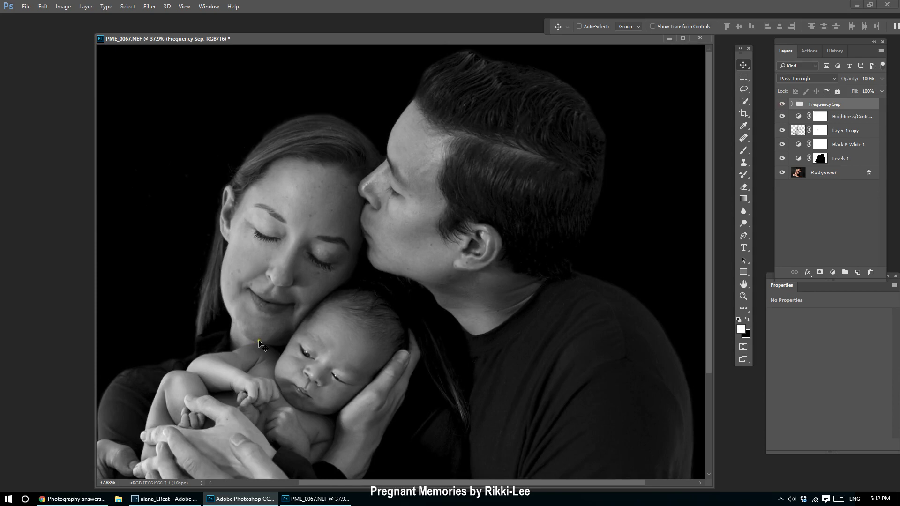
{"action": "scroll", "coordinate": [284, 244], "scroll_direction": "down", "scroll_amount": 3}
{"action": "scroll", "coordinate": [461, 166], "scroll_direction": "up", "scroll_amount": 2}
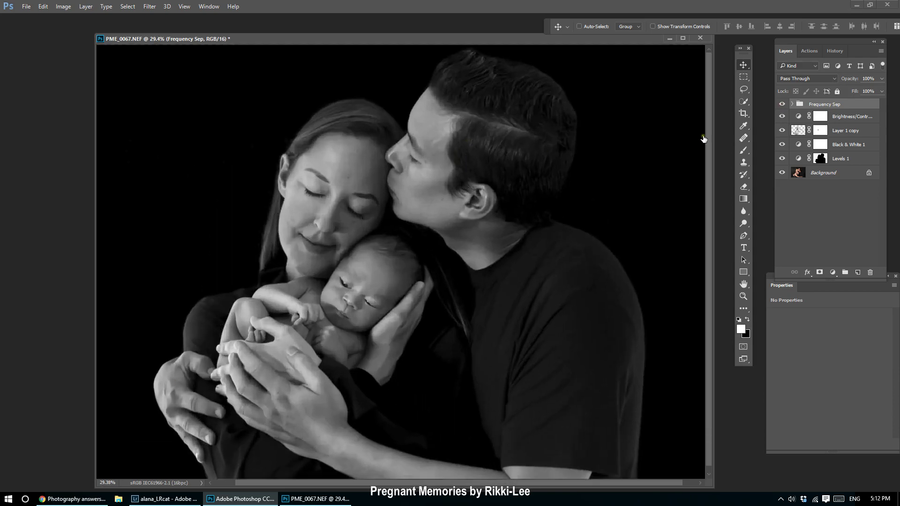
- Expand the Frequency Sep group and select its low layer, with the mother's face in close view
{"action": "left_click", "coordinate": [792, 104]}
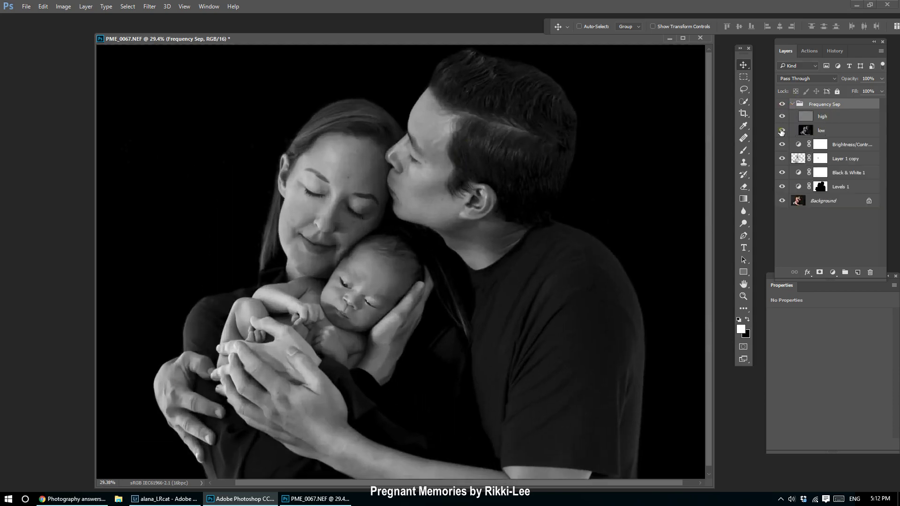
{"action": "scroll", "coordinate": [389, 176], "scroll_direction": "up", "scroll_amount": 1}
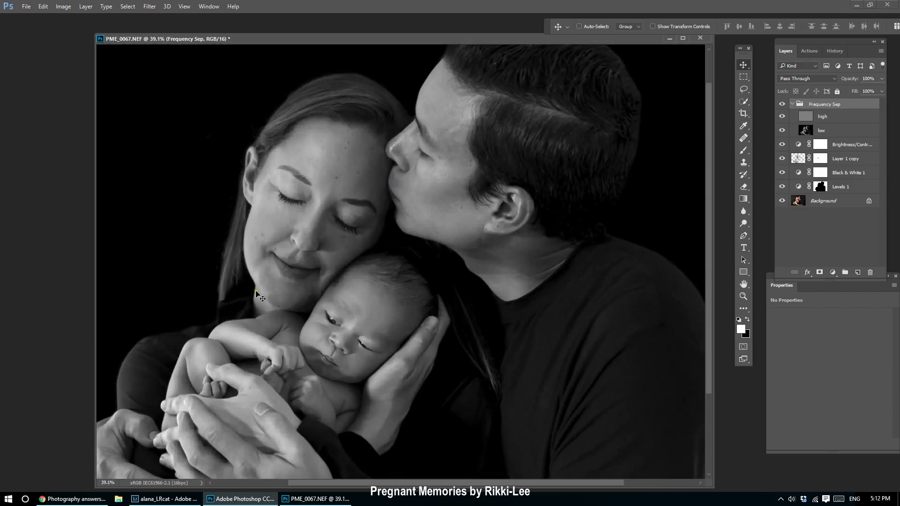
{"action": "scroll", "coordinate": [286, 295], "scroll_direction": "up", "scroll_amount": 2}
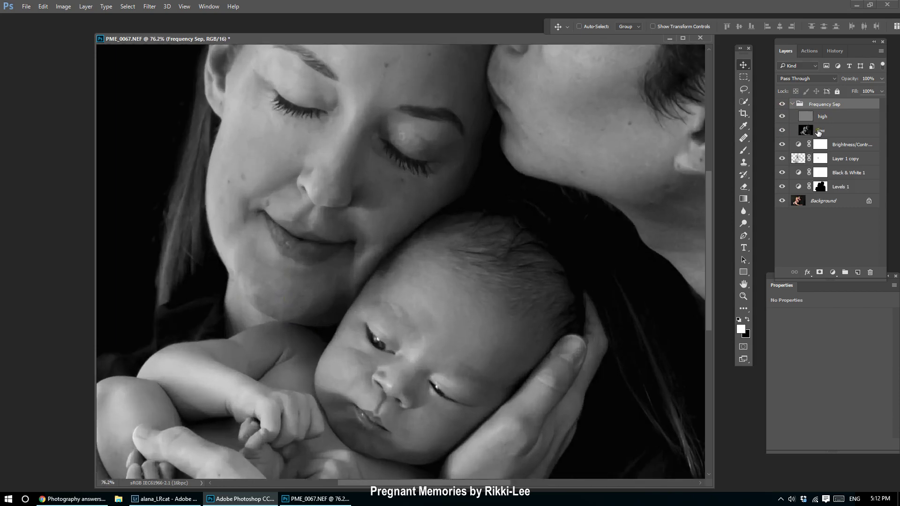
{"action": "left_click", "coordinate": [818, 131]}
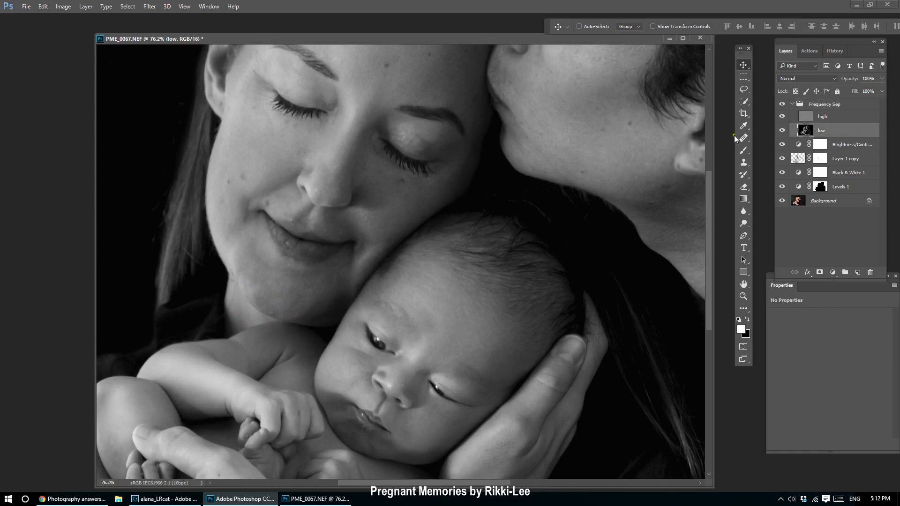
{"action": "left_click_drag", "start_coordinate": [708, 198], "coordinate": [712, 137]}
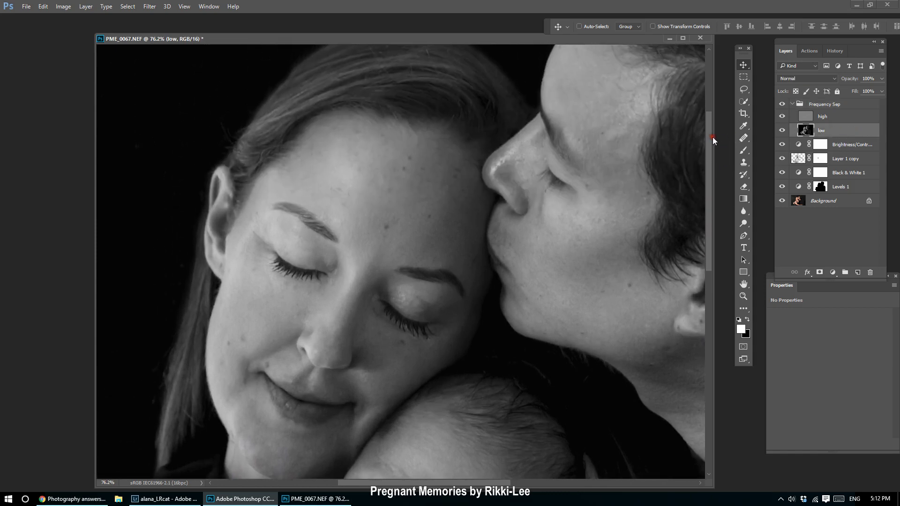
- Heal the texture of the dark spot above the nose on the mother's forehead with the Healing Brush on the high layer
{"action": "left_click", "coordinate": [802, 118]}
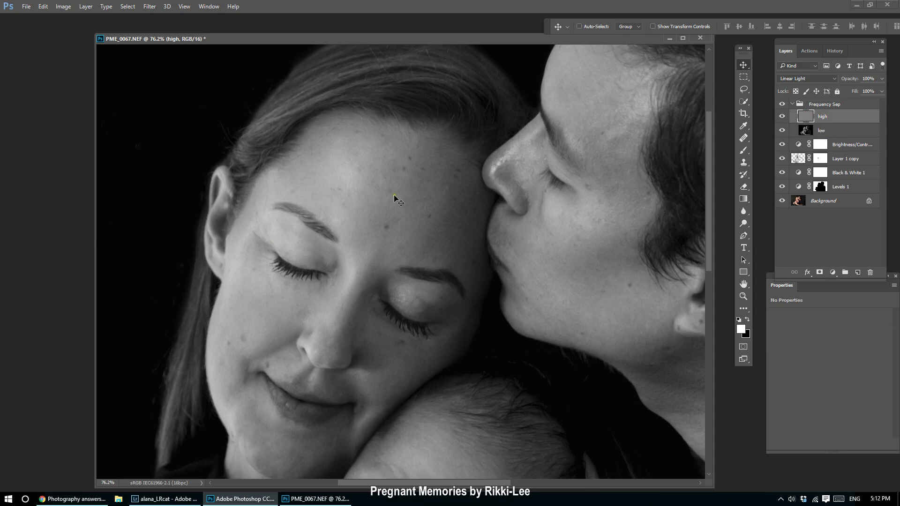
{"action": "scroll", "coordinate": [396, 198], "scroll_direction": "up", "scroll_amount": 5}
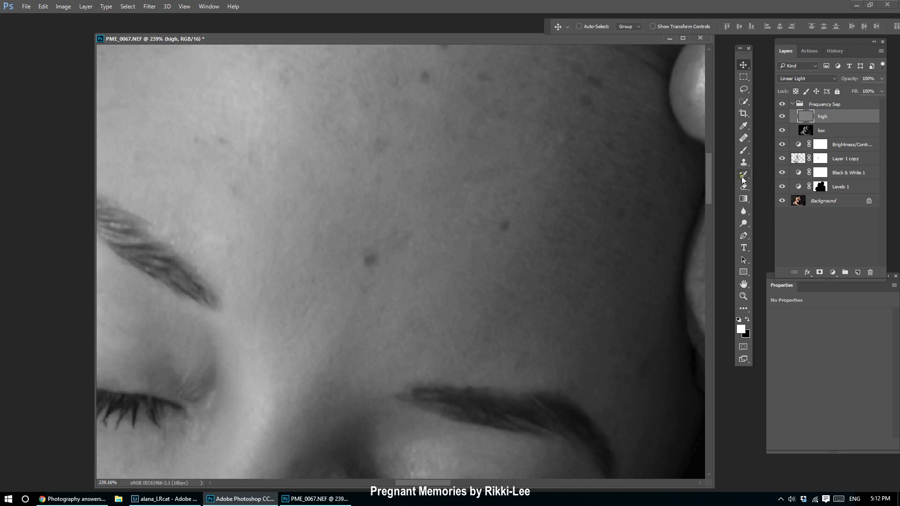
{"action": "left_click", "coordinate": [743, 138]}
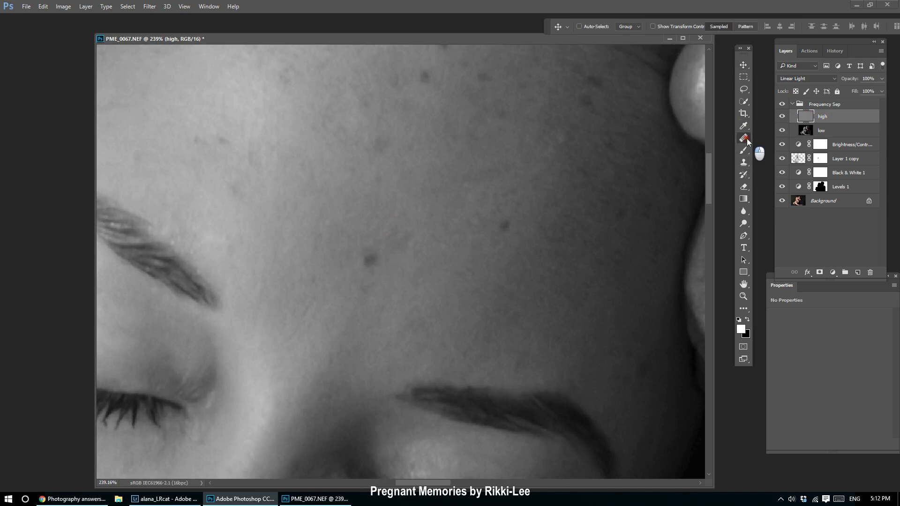
{"action": "left_click", "coordinate": [775, 146]}
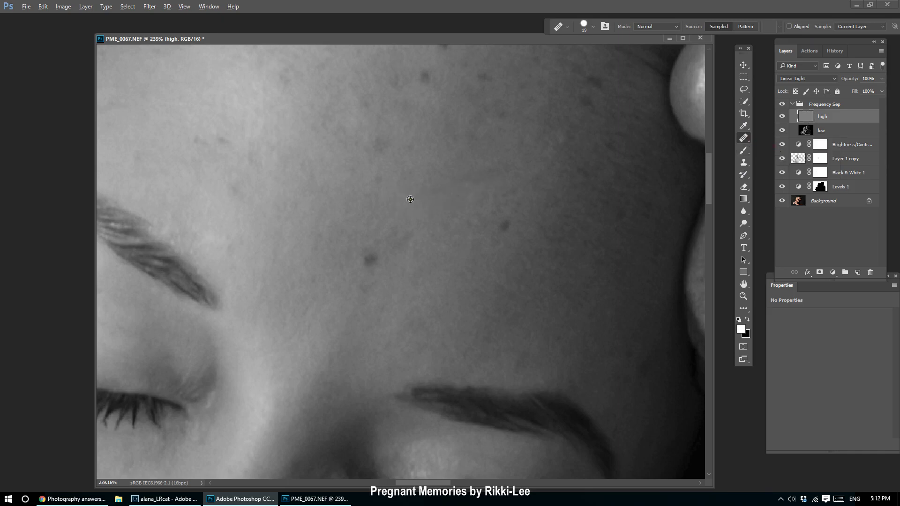
{"action": "left_click", "coordinate": [441, 275], "text": "alt"}
{"action": "left_click", "coordinate": [369, 262]}
{"action": "left_click", "coordinate": [445, 286], "text": "alt"}
{"action": "left_click", "coordinate": [369, 262]}
- Heal the same forehead spot and the neighbouring spot above the other eyebrow on the low layer
{"action": "left_click", "coordinate": [819, 128]}
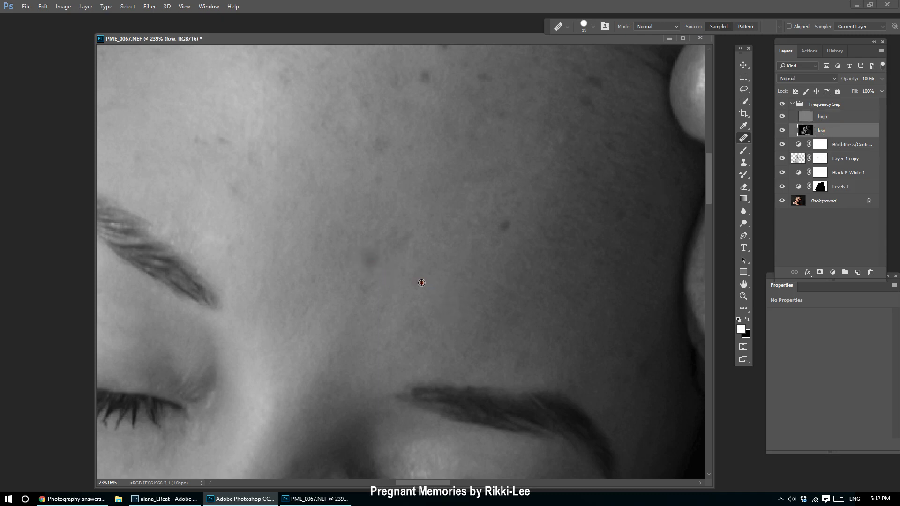
{"action": "left_click", "coordinate": [369, 259]}
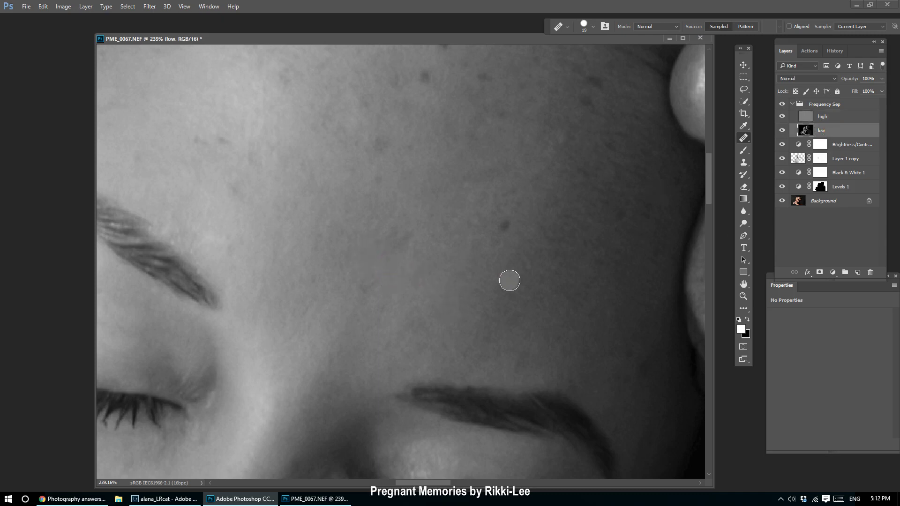
{"action": "left_click", "coordinate": [501, 279], "text": "alt"}
{"action": "left_click", "coordinate": [500, 233]}
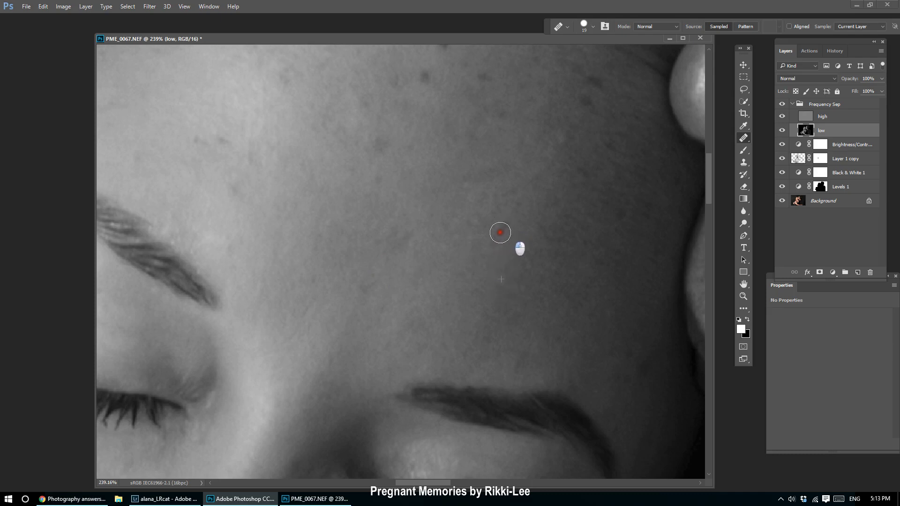
- Heal the crease beside the outer corner of the mother's eye on the low layer, sampling nearby smooth eyelid skin
{"action": "scroll", "coordinate": [475, 321], "scroll_direction": "down", "scroll_amount": 4}
{"action": "scroll", "coordinate": [375, 242], "scroll_direction": "up", "scroll_amount": 3}
{"action": "scroll", "coordinate": [166, 389], "scroll_direction": "down", "scroll_amount": 3}
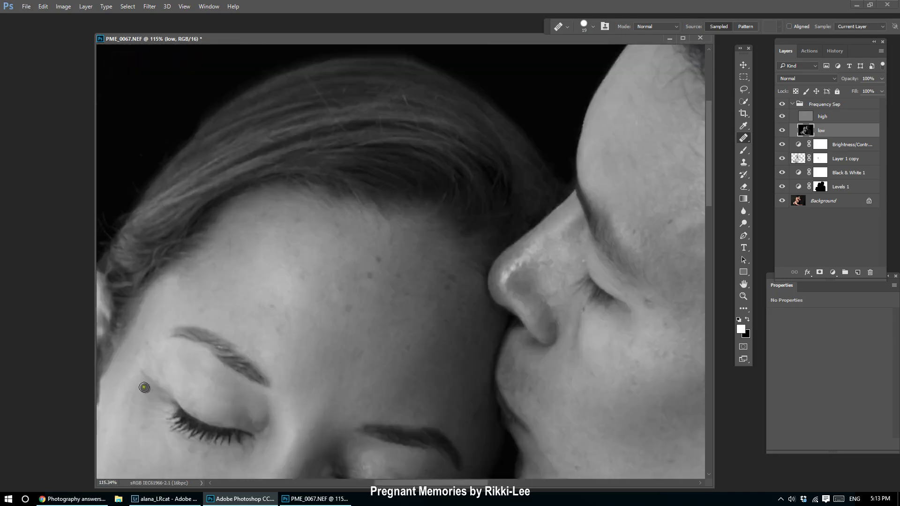
{"action": "scroll", "coordinate": [144, 387], "scroll_direction": "up", "scroll_amount": 4}
{"action": "left_click", "coordinate": [280, 350], "text": "alt"}
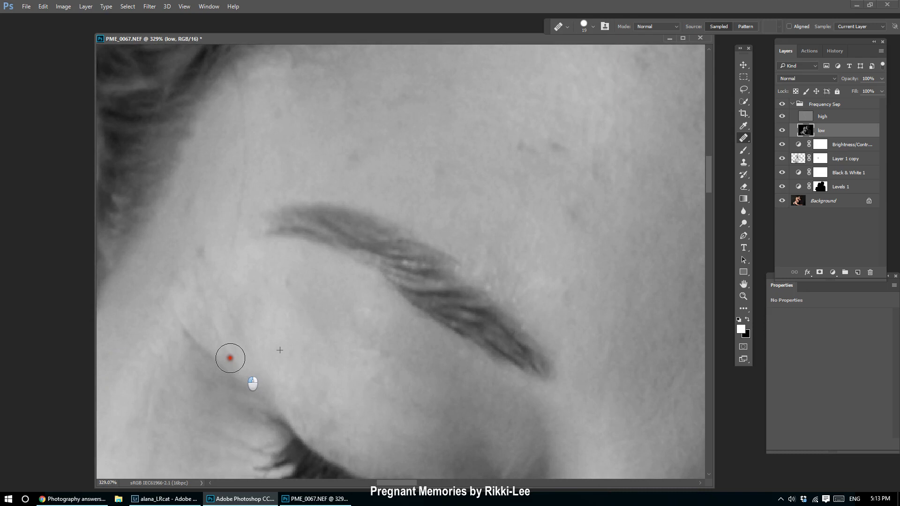
- Paint over the crease beside the mother's outer eye corner on the high layer with the Healing Brush, resampling clean skin between strokes
{"action": "left_click", "coordinate": [827, 118]}
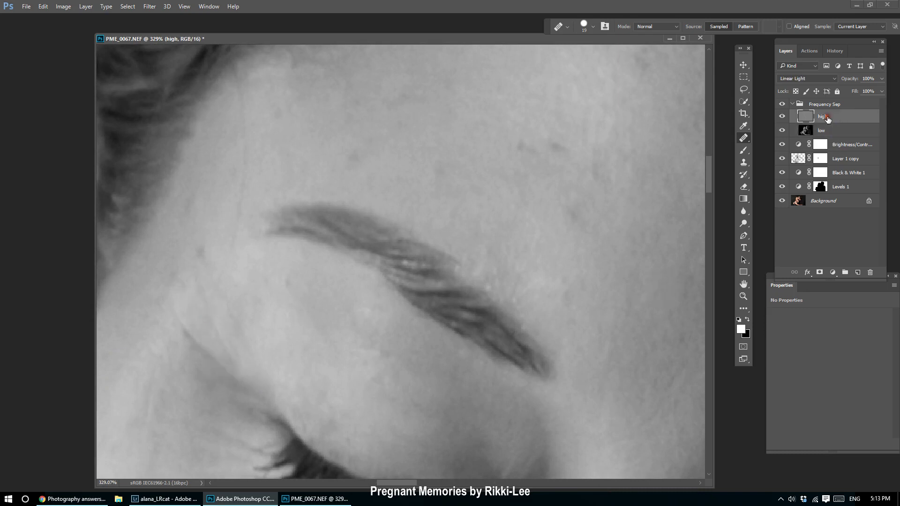
{"action": "left_click", "coordinate": [279, 347], "text": "alt"}
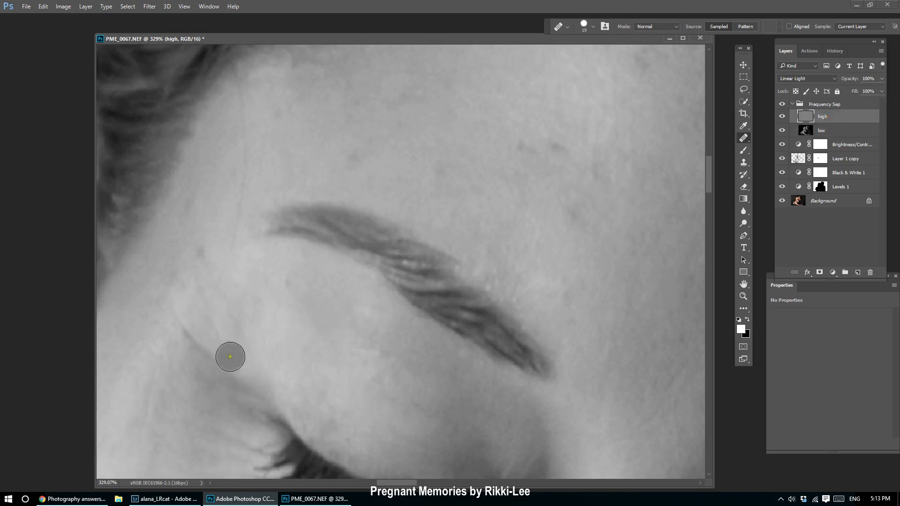
{"action": "left_click_drag", "start_coordinate": [230, 349], "coordinate": [191, 287]}
{"action": "left_click", "coordinate": [214, 406], "text": "alt"}
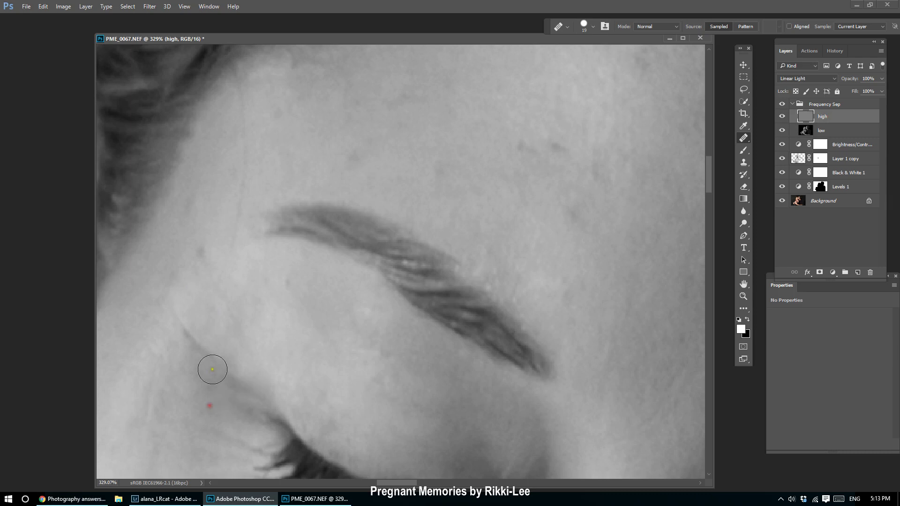
{"action": "left_click_drag", "start_coordinate": [214, 370], "coordinate": [169, 308]}
{"action": "left_click", "coordinate": [226, 476], "text": "alt"}
{"action": "key", "text": "ctrl+0"}
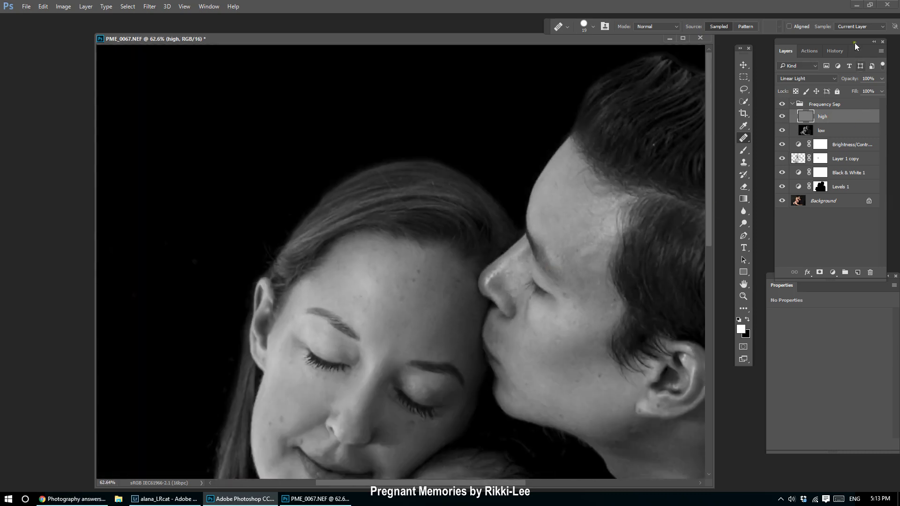
- Revert the image in its history to the Name Change state that precedes the last Healing Brush strokes
{"action": "left_click", "coordinate": [835, 51]}
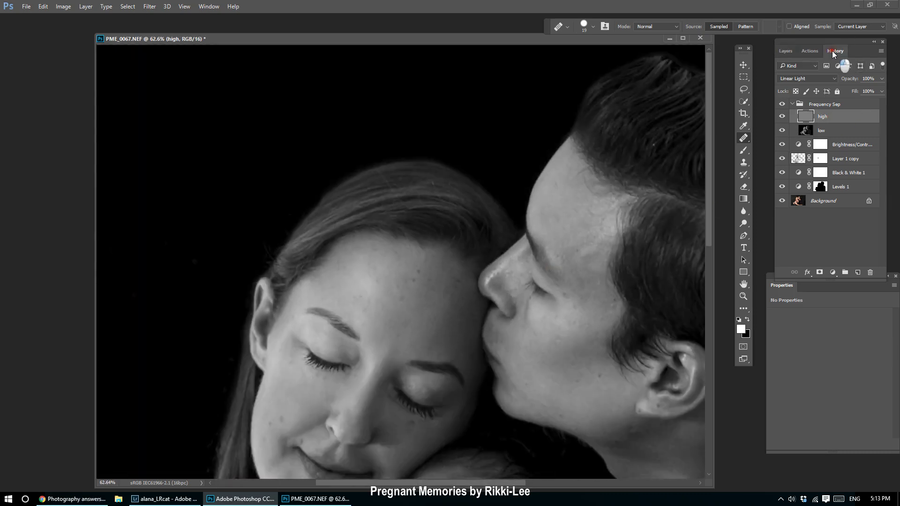
{"action": "left_click", "coordinate": [822, 196]}
{"action": "key", "text": "ctrl+0"}
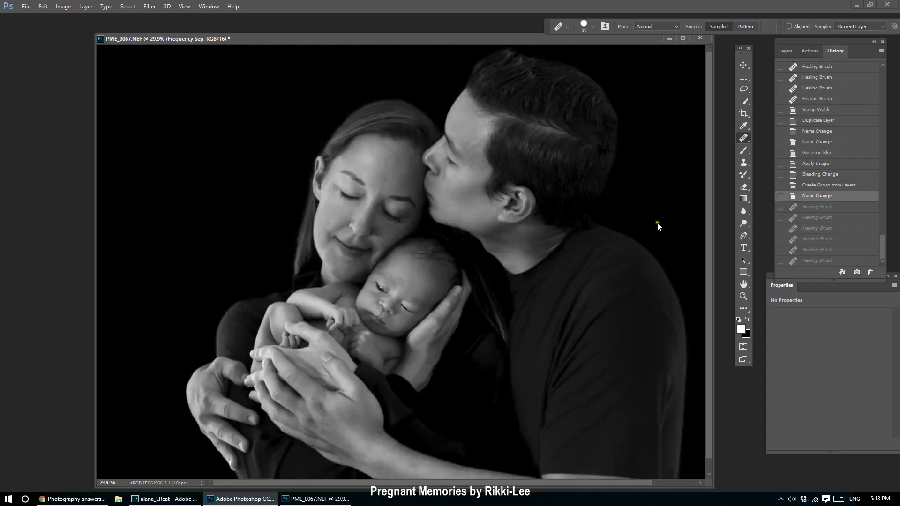
{"action": "left_click", "coordinate": [786, 51]}
- Duplicate the low layer inside the Frequency Sep group, directly beneath the high layer
{"action": "scroll", "coordinate": [352, 261], "scroll_direction": "up", "scroll_amount": 5}
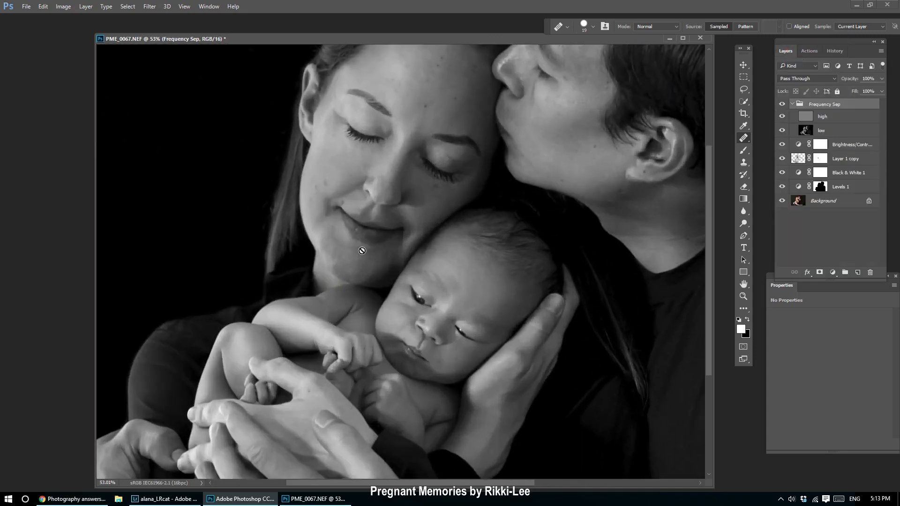
{"action": "scroll", "coordinate": [352, 261], "scroll_direction": "up", "scroll_amount": 1}
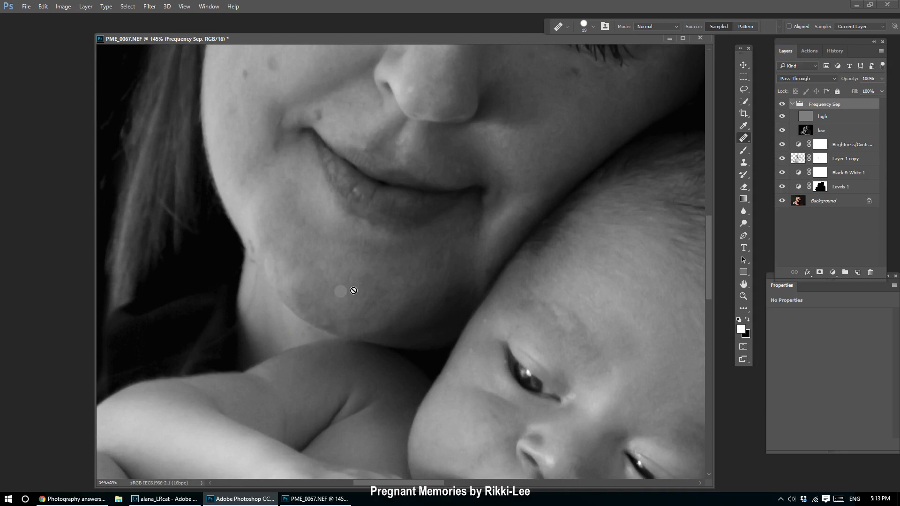
{"action": "left_click", "coordinate": [827, 131]}
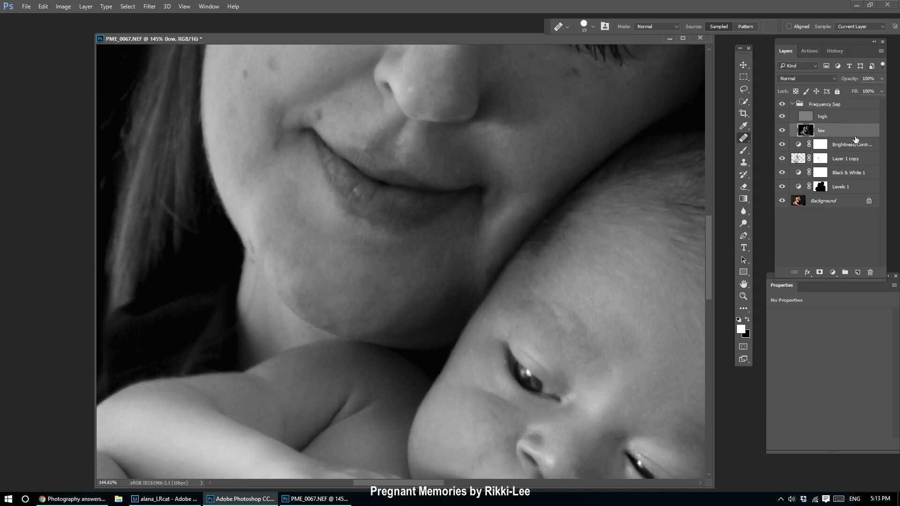
{"action": "left_click", "coordinate": [743, 65]}
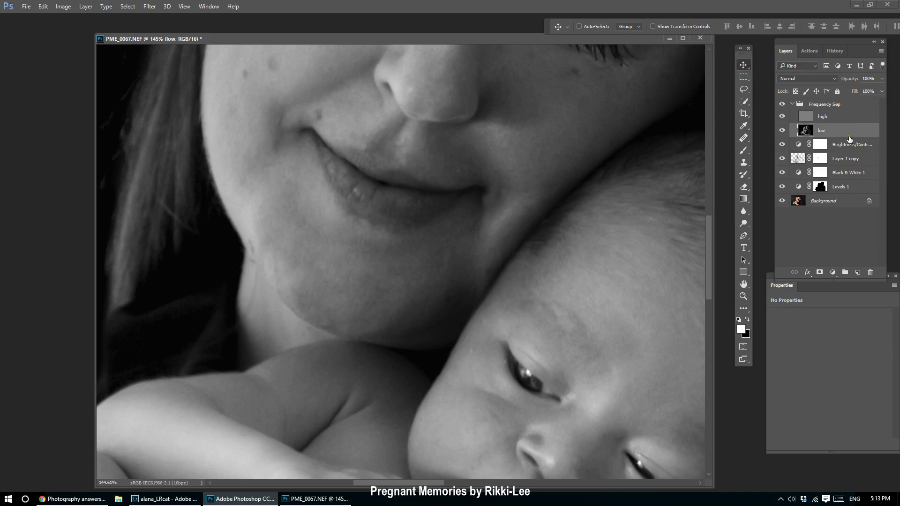
{"action": "mouse_move", "coordinate": [848, 138]}
{"action": "left_mouse_down"}
{"action": "mouse_move", "coordinate": [862, 176]}
{"action": "mouse_move", "coordinate": [867, 276]}
{"action": "mouse_move", "coordinate": [861, 135]}
{"action": "left_mouse_up"}
{"action": "left_click_drag", "start_coordinate": [712, 255], "coordinate": [704, 340]}
{"action": "scroll", "coordinate": [385, 426], "scroll_direction": "down", "scroll_amount": 5}
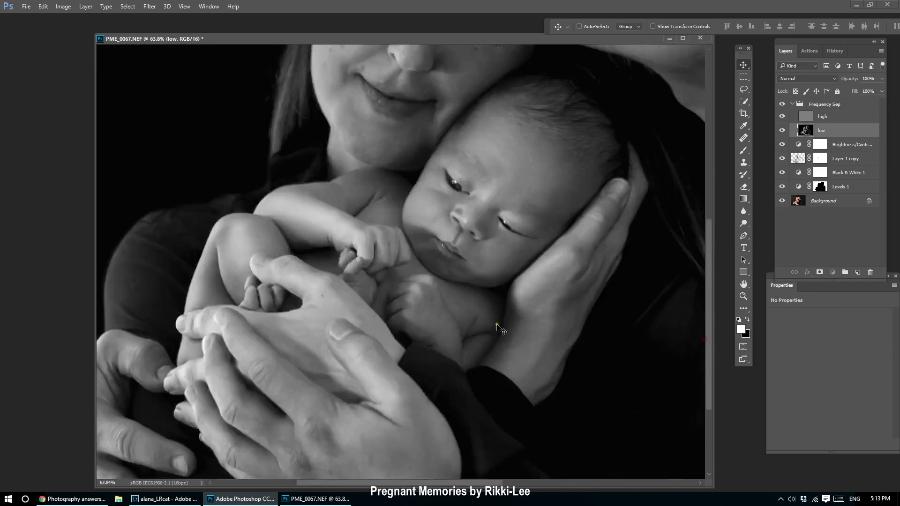
{"action": "scroll", "coordinate": [576, 285], "scroll_direction": "down", "scroll_amount": 2}
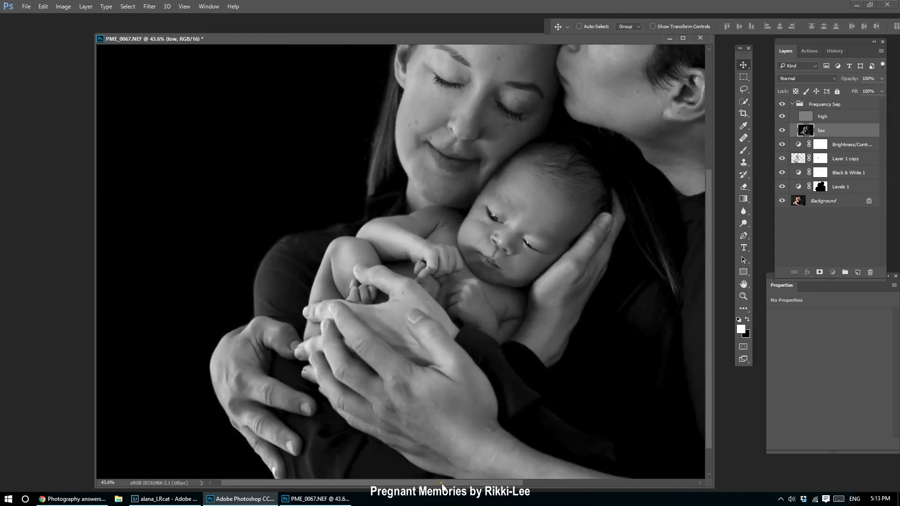
{"action": "left_click_drag", "start_coordinate": [441, 482], "coordinate": [477, 482]}
{"action": "left_click_drag", "start_coordinate": [710, 280], "coordinate": [710, 304]}
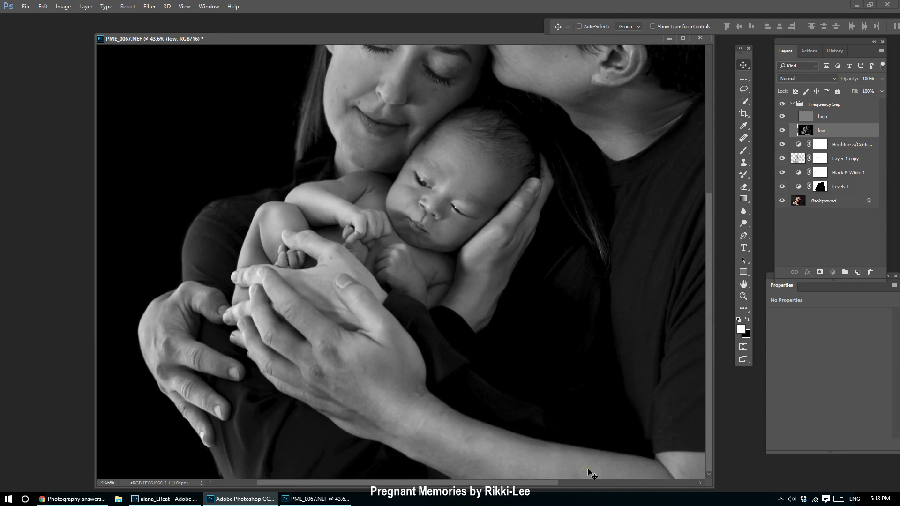
{"action": "mouse_move", "coordinate": [705, 256]}
{"action": "left_mouse_down"}
{"action": "mouse_move", "coordinate": [707, 230]}
{"action": "mouse_move", "coordinate": [708, 257]}
{"action": "left_mouse_up"}
{"action": "left_click_drag", "start_coordinate": [811, 135], "coordinate": [858, 273]}
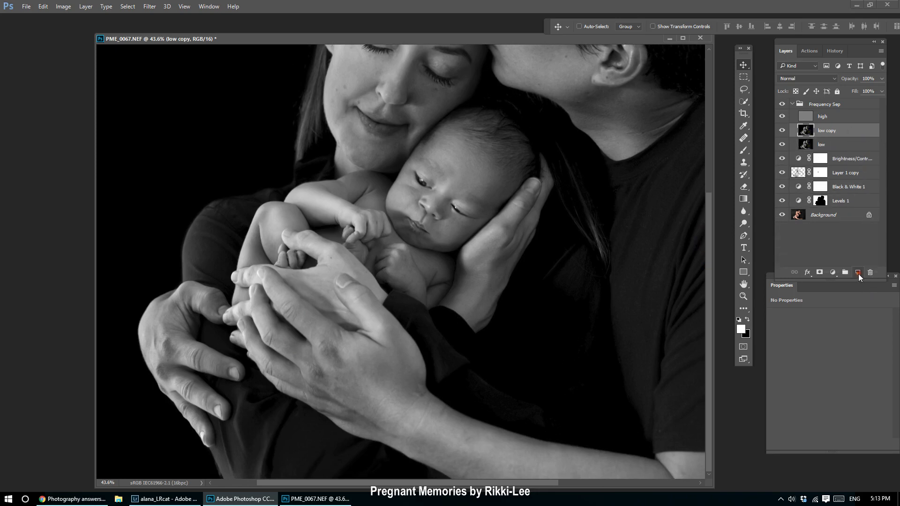
- Open the Surface Blur filter for the low copy layer and zoom its preview out to 25%
{"action": "left_click", "coordinate": [149, 6]}
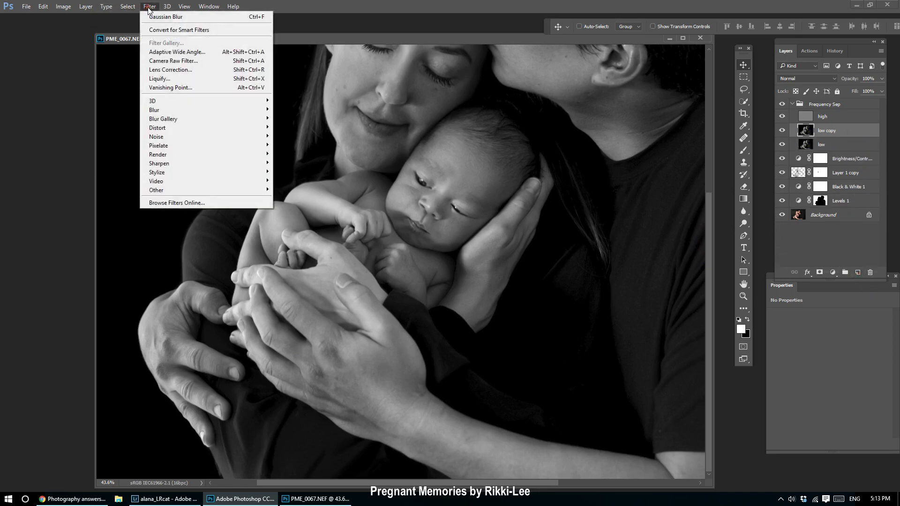
{"action": "mouse_move", "coordinate": [181, 110]}
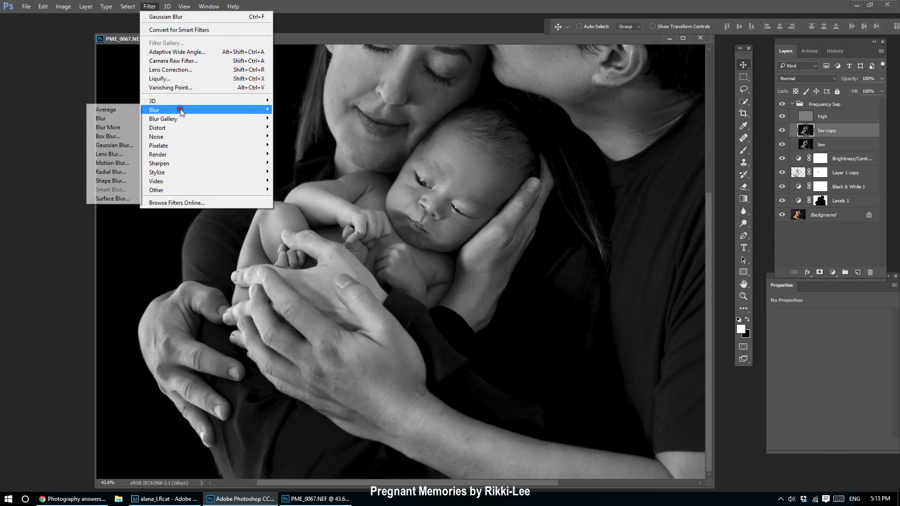
{"action": "left_click", "coordinate": [123, 200]}
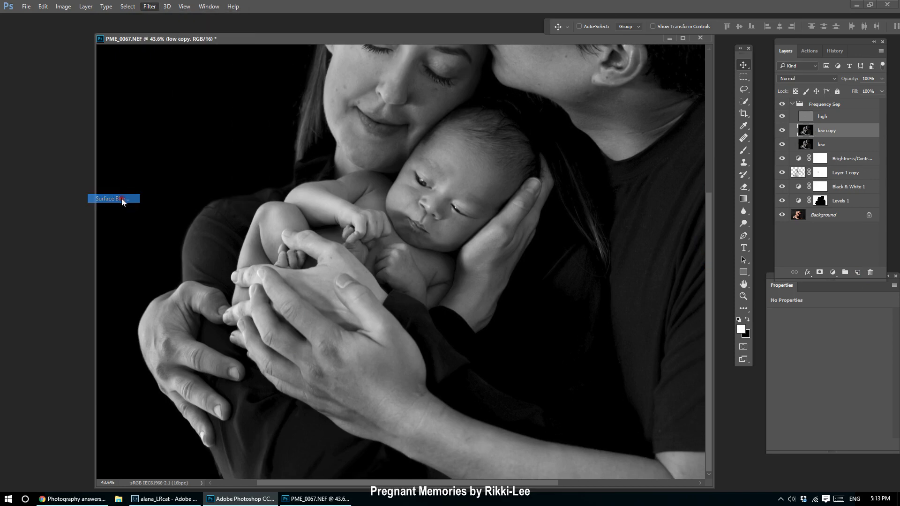
{"action": "left_click_drag", "start_coordinate": [453, 206], "coordinate": [412, 121]}
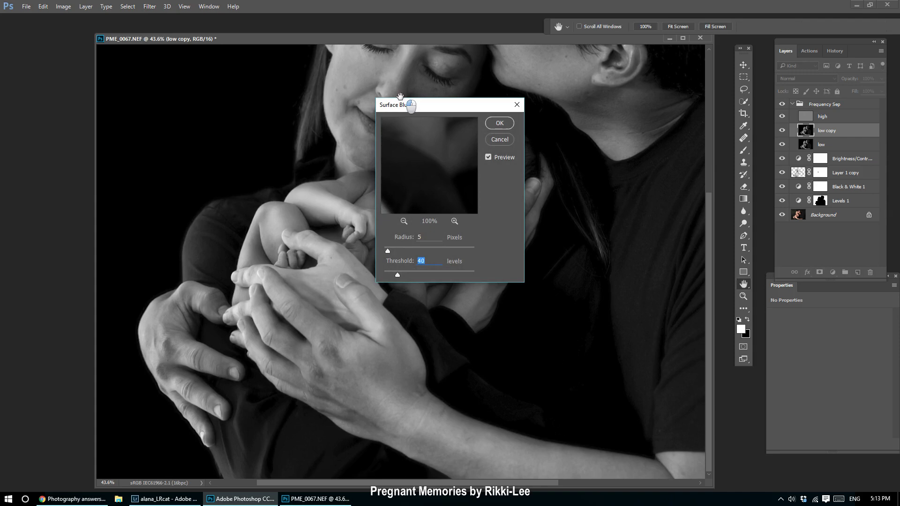
{"action": "left_click", "coordinate": [404, 221]}
{"action": "left_click", "coordinate": [404, 220]}
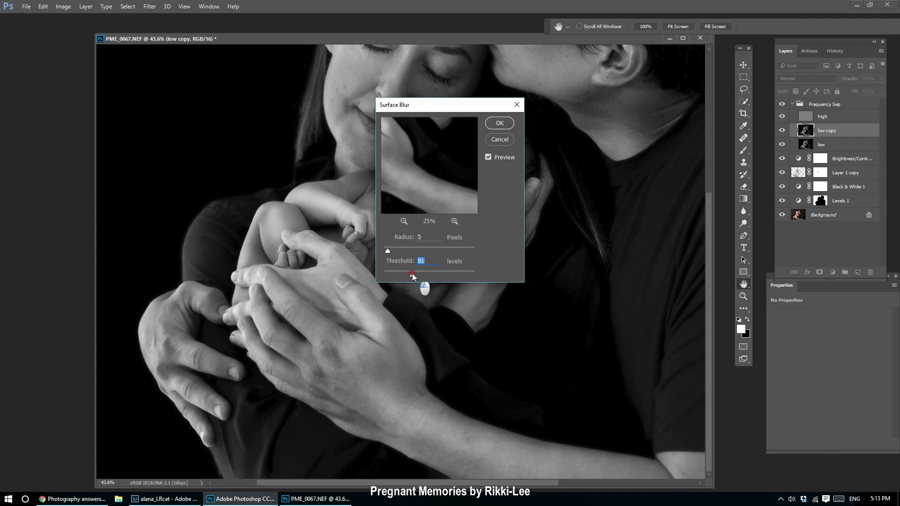
- Try a Surface Blur with a radius of 7 pixels and a threshold of 24 levels on the low copy
{"action": "left_click_drag", "start_coordinate": [388, 251], "coordinate": [394, 254]}
{"action": "left_click", "coordinate": [395, 273]}
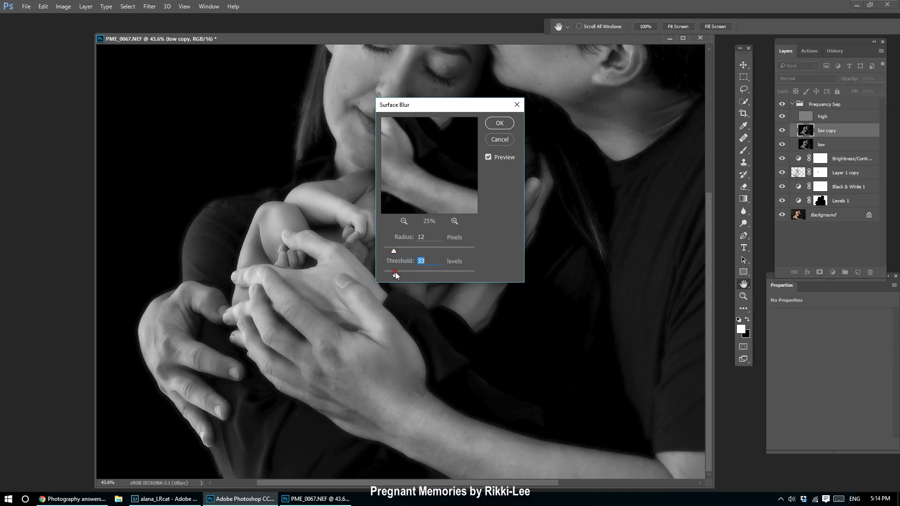
{"action": "left_click", "coordinate": [389, 248]}
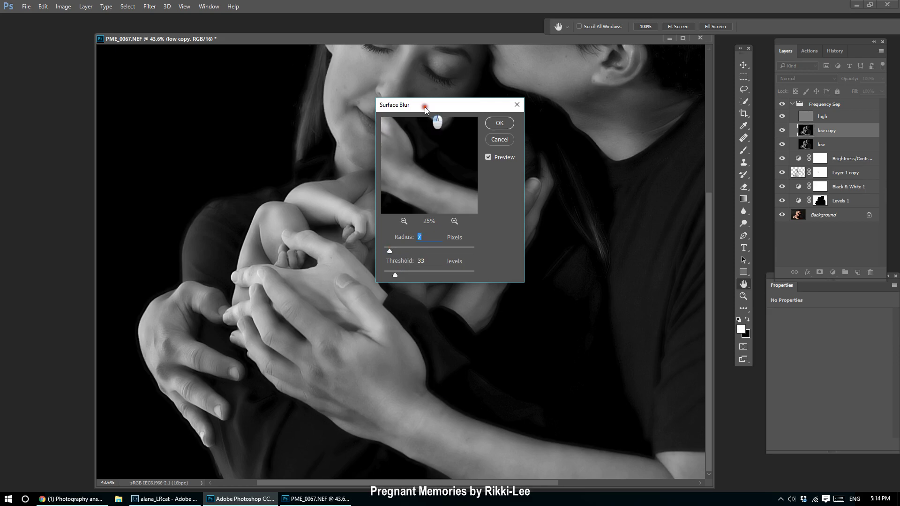
{"action": "left_click_drag", "start_coordinate": [424, 107], "coordinate": [524, 105]}
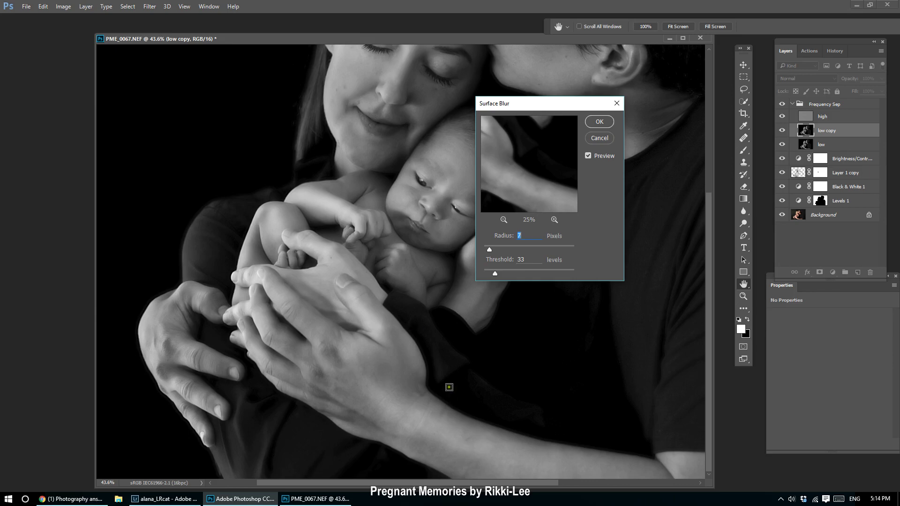
{"action": "left_click_drag", "start_coordinate": [495, 274], "coordinate": [491, 274]}
{"action": "left_click_drag", "start_coordinate": [711, 349], "coordinate": [709, 249]}
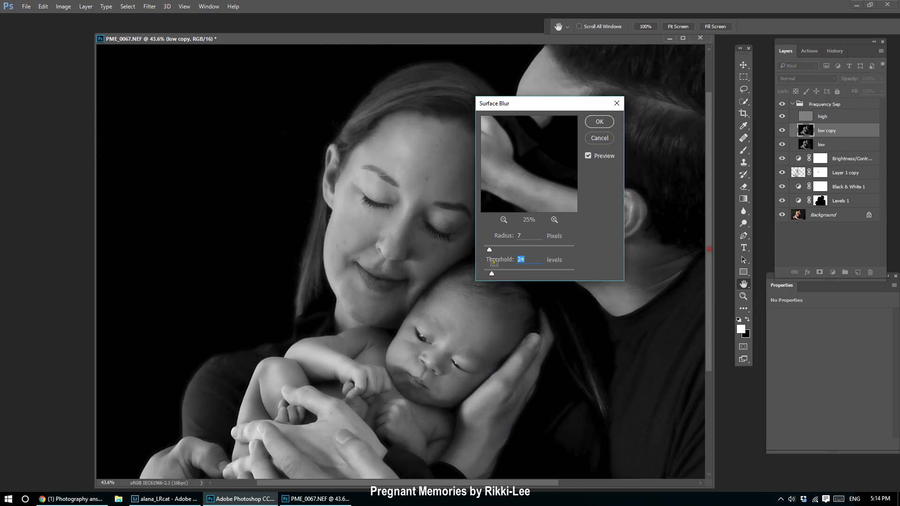
- Apply the Surface Blur to the low copy with a radius of 10 pixels and a threshold of 163 levels
{"action": "left_click_drag", "start_coordinate": [488, 248], "coordinate": [487, 248]}
{"action": "left_click", "coordinate": [500, 272]}
{"action": "left_click_drag", "start_coordinate": [508, 274], "coordinate": [541, 274]}
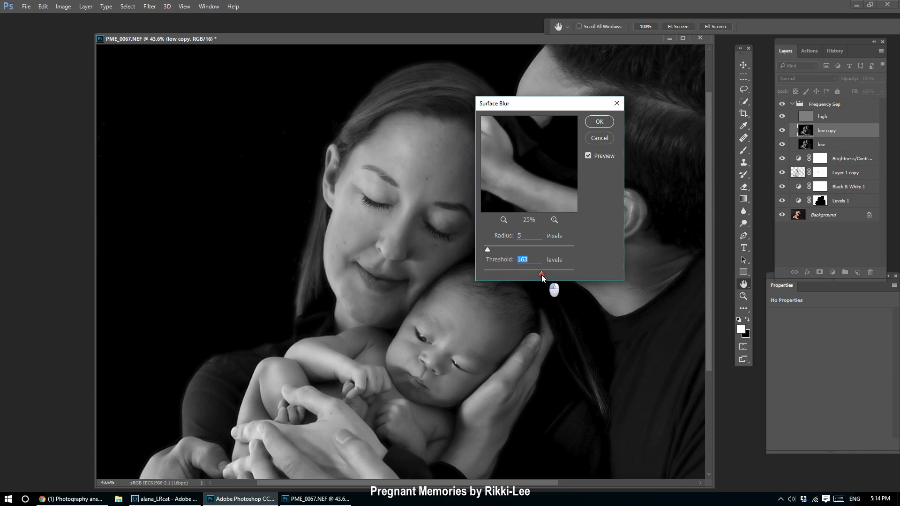
{"action": "left_click", "coordinate": [509, 250]}
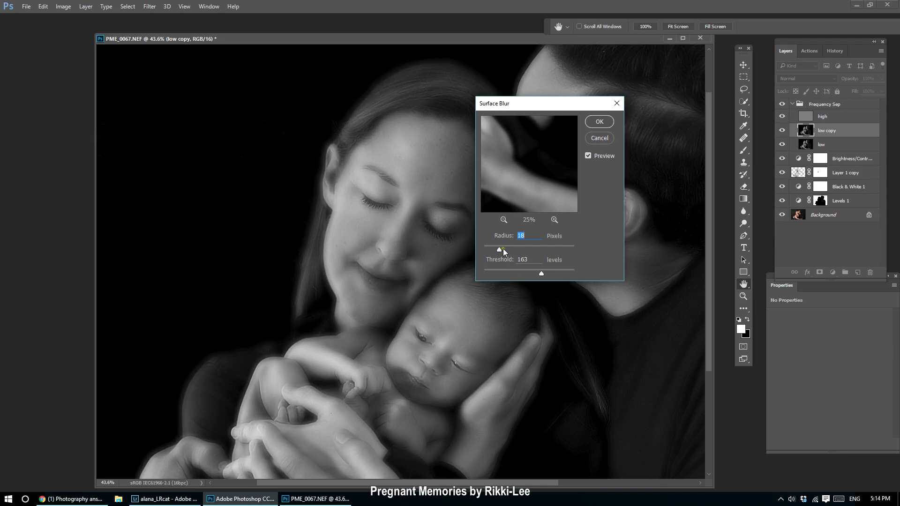
{"action": "left_click_drag", "start_coordinate": [502, 249], "coordinate": [490, 250]}
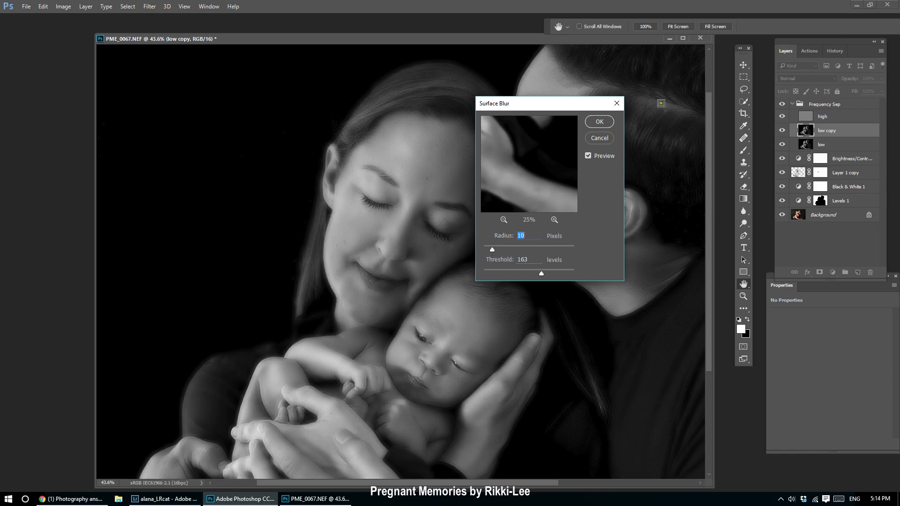
{"action": "left_click", "coordinate": [599, 123]}
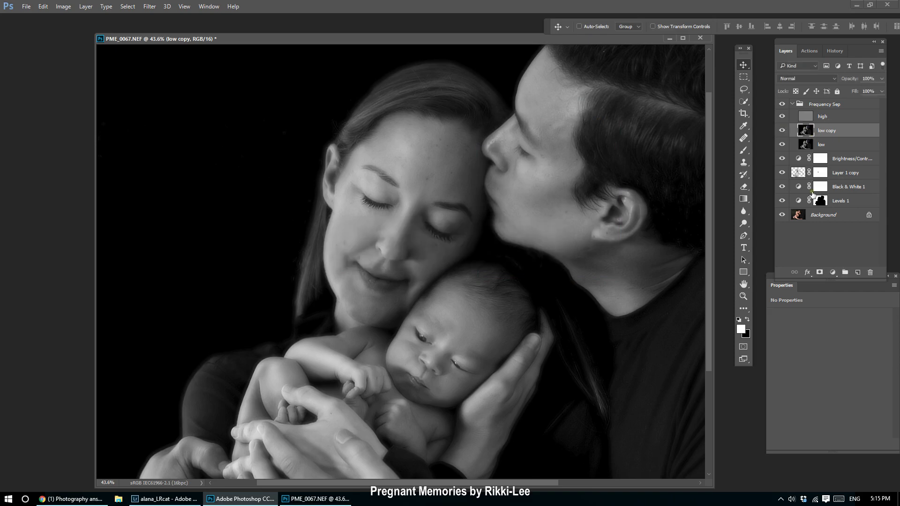
- Hide the blurred low copy behind a black layer mask and set up the Brush with white as foreground colour
{"action": "left_click", "coordinate": [819, 272]}
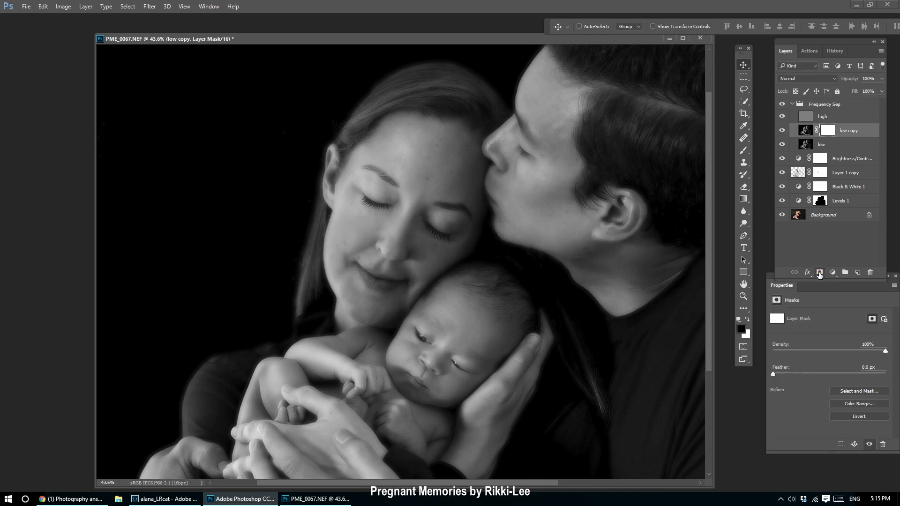
{"action": "key", "text": "ctrl+i"}
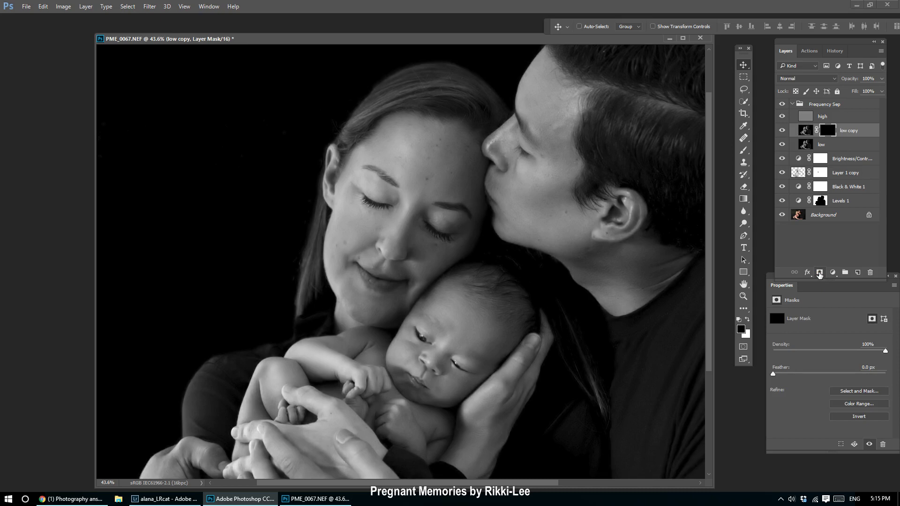
{"action": "left_click", "coordinate": [743, 152]}
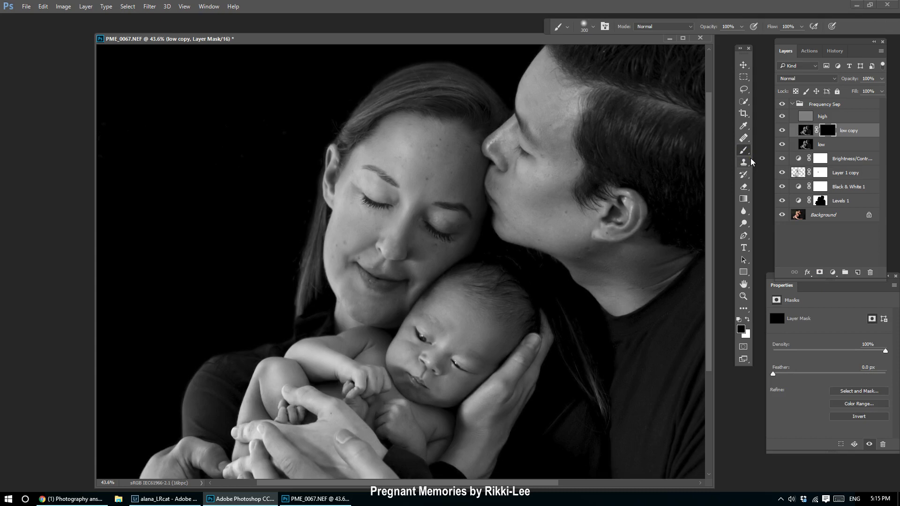
{"action": "key", "text": "x"}
- Paint white on the low copy mask over the mother's forehead, cheeks, nose and chin with a 150 px brush
{"action": "scroll", "coordinate": [462, 151], "scroll_direction": "up", "scroll_amount": 3}
{"action": "key", "text": "["}
{"action": "key", "text": "["}
{"action": "key", "text": "["}
{"action": "key", "text": "["}
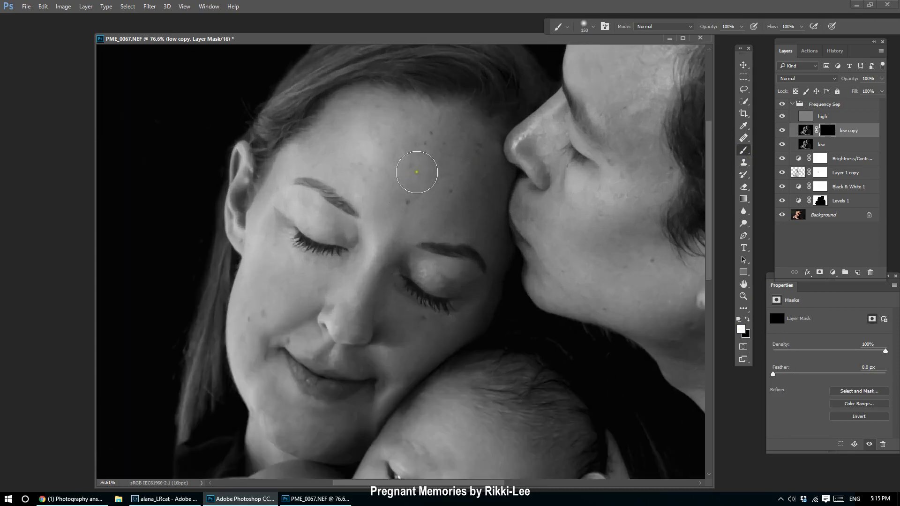
{"action": "mouse_move", "coordinate": [396, 157]}
{"action": "left_mouse_down"}
{"action": "mouse_move", "coordinate": [333, 151]}
{"action": "mouse_move", "coordinate": [437, 151]}
{"action": "mouse_move", "coordinate": [461, 201]}
{"action": "mouse_move", "coordinate": [401, 143]}
{"action": "mouse_move", "coordinate": [393, 155]}
{"action": "left_mouse_up"}
{"action": "mouse_move", "coordinate": [311, 282]}
{"action": "left_mouse_down"}
{"action": "mouse_move", "coordinate": [269, 254]}
{"action": "mouse_move", "coordinate": [270, 304]}
{"action": "left_mouse_up"}
{"action": "mouse_move", "coordinate": [345, 436]}
{"action": "left_mouse_down"}
{"action": "mouse_move", "coordinate": [299, 428]}
{"action": "mouse_move", "coordinate": [259, 371]}
{"action": "mouse_move", "coordinate": [294, 426]}
{"action": "mouse_move", "coordinate": [246, 338]}
{"action": "mouse_move", "coordinate": [255, 338]}
{"action": "mouse_move", "coordinate": [288, 426]}
{"action": "mouse_move", "coordinate": [450, 345]}
{"action": "mouse_move", "coordinate": [412, 325]}
{"action": "mouse_move", "coordinate": [394, 371]}
{"action": "mouse_move", "coordinate": [375, 315]}
{"action": "left_mouse_up"}
{"action": "mouse_move", "coordinate": [393, 228]}
{"action": "left_mouse_down"}
{"action": "mouse_move", "coordinate": [395, 219]}
{"action": "mouse_move", "coordinate": [348, 321]}
{"action": "left_mouse_up"}
- Paint the blur into the finer areas around the mother's eyelids, cheeks and jaw with a 70 px brush
{"action": "key", "text": "bracketleft"}
{"action": "key", "text": "bracketleft"}
{"action": "mouse_move", "coordinate": [335, 225]}
{"action": "left_mouse_down"}
{"action": "mouse_move", "coordinate": [296, 195]}
{"action": "mouse_move", "coordinate": [291, 173]}
{"action": "mouse_move", "coordinate": [254, 226]}
{"action": "mouse_move", "coordinate": [281, 287]}
{"action": "left_mouse_up"}
{"action": "key", "text": "ctrl+0"}
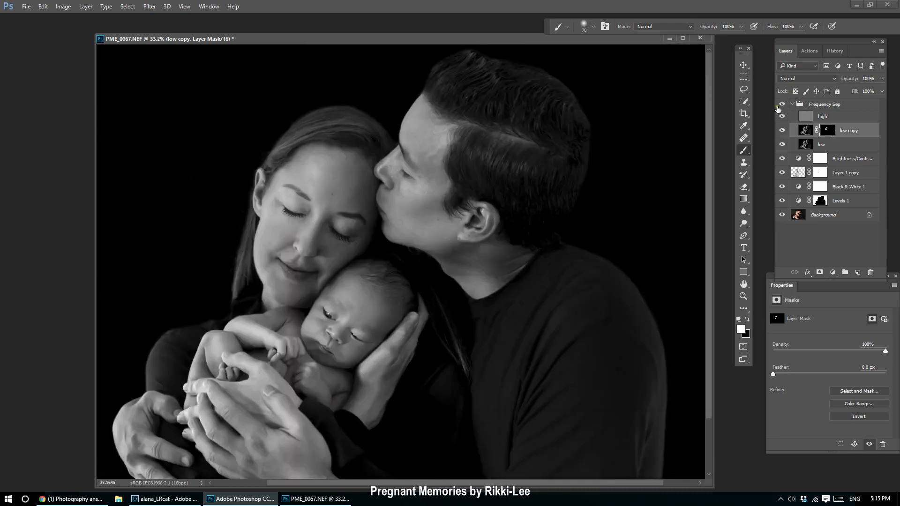
{"action": "scroll", "coordinate": [373, 197], "scroll_direction": "up", "scroll_amount": 2}
{"action": "scroll", "coordinate": [345, 244], "scroll_direction": "up", "scroll_amount": 3}
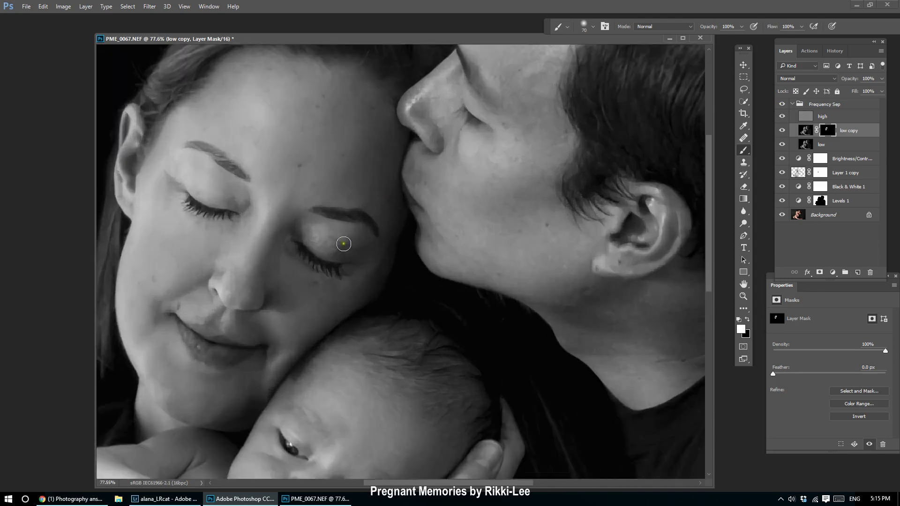
{"action": "mouse_move", "coordinate": [346, 244]}
{"action": "left_mouse_down"}
{"action": "mouse_move", "coordinate": [316, 227]}
{"action": "mouse_move", "coordinate": [366, 259]}
{"action": "mouse_move", "coordinate": [362, 292]}
{"action": "mouse_move", "coordinate": [330, 304]}
{"action": "mouse_move", "coordinate": [371, 282]}
{"action": "mouse_move", "coordinate": [245, 405]}
{"action": "mouse_move", "coordinate": [183, 413]}
{"action": "mouse_move", "coordinate": [192, 428]}
{"action": "mouse_move", "coordinate": [155, 410]}
{"action": "left_mouse_up"}
- Toggle the Frequency Sep group's visibility to compare the mother's skin with and without the smoothing
{"action": "scroll", "coordinate": [291, 318], "scroll_direction": "down", "scroll_amount": 4}
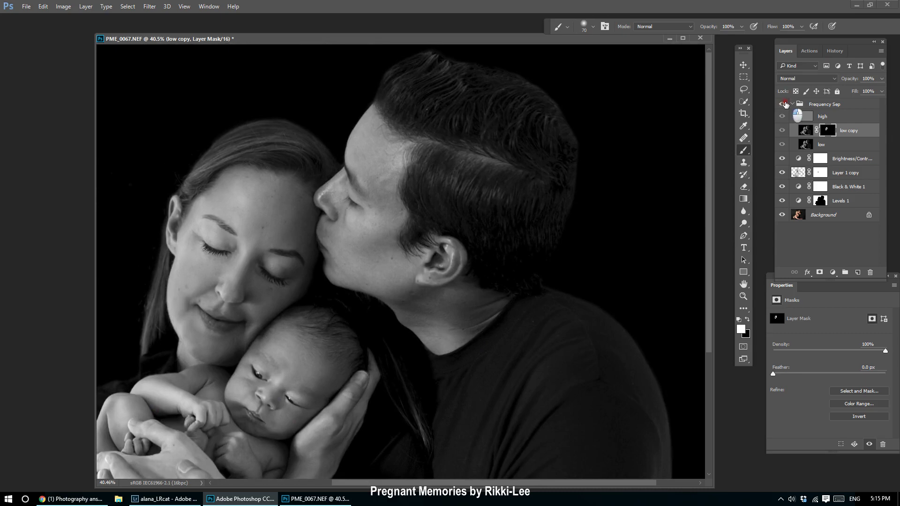
{"action": "scroll", "coordinate": [152, 279], "scroll_direction": "up", "scroll_amount": 3}
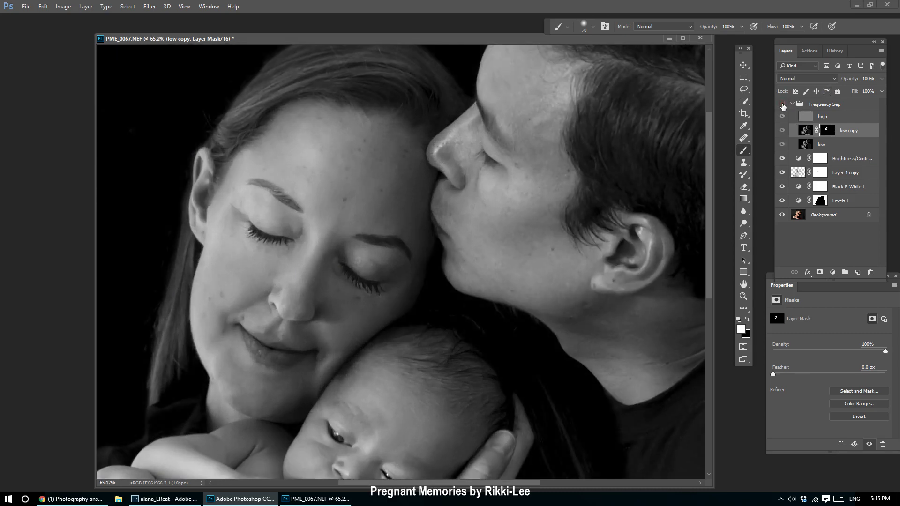
{"action": "scroll", "coordinate": [291, 211], "scroll_direction": "up", "scroll_amount": 2}
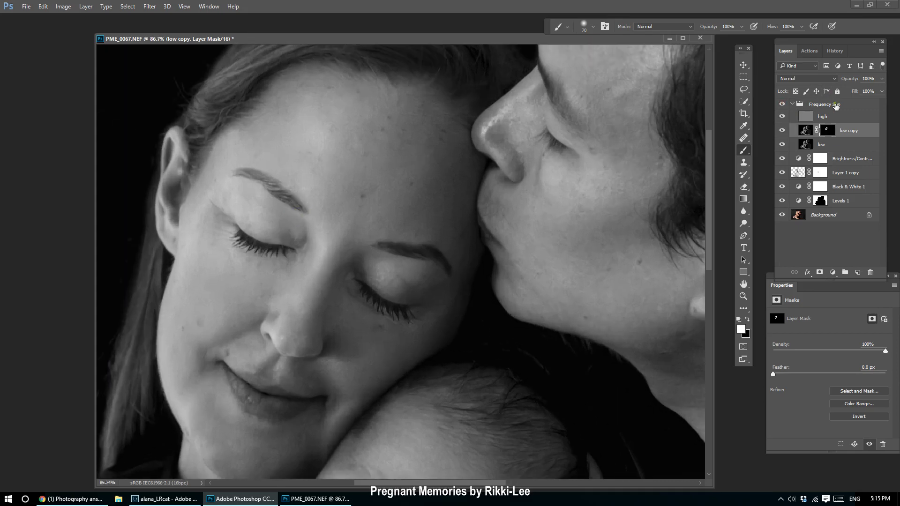
{"action": "left_click", "coordinate": [781, 104]}
{"action": "left_click", "coordinate": [780, 104]}
{"action": "scroll", "coordinate": [442, 106], "scroll_direction": "up", "scroll_amount": 3}
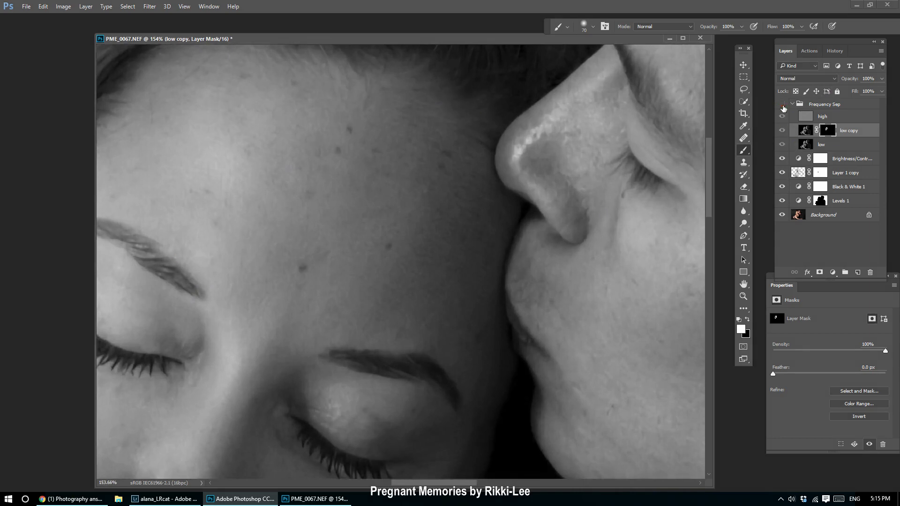
{"action": "scroll", "coordinate": [333, 328], "scroll_direction": "down", "scroll_amount": 6}
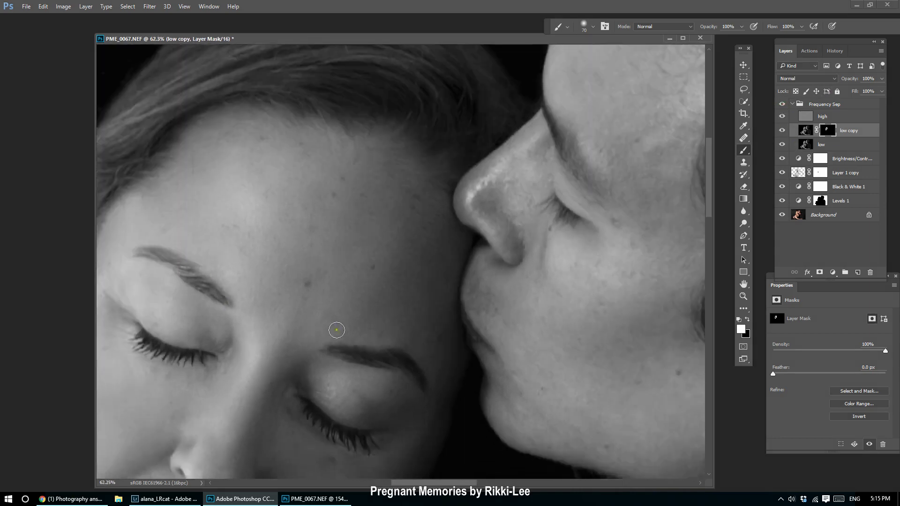
- Paint white on the low copy mask over the baby's forehead and face with the Brush at 62% opacity, enlarging it to 100 px
{"action": "scroll", "coordinate": [381, 280], "scroll_direction": "up", "scroll_amount": 6}
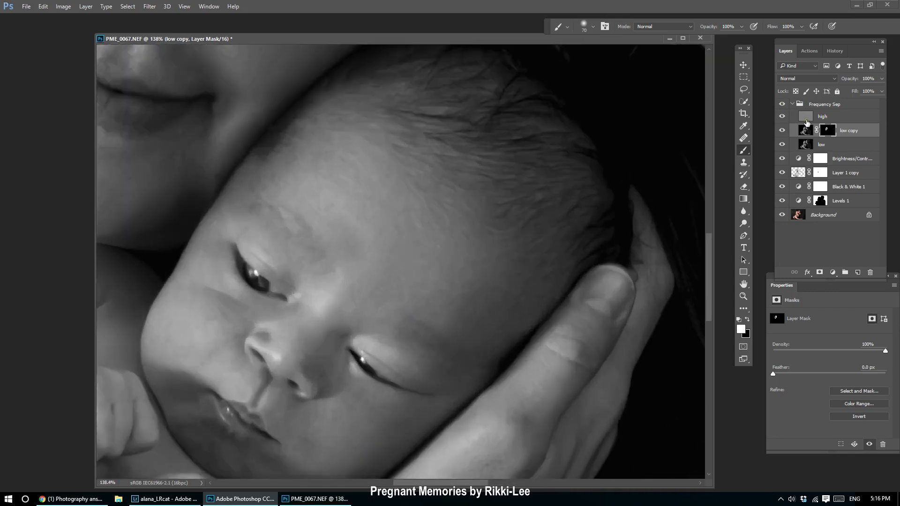
{"action": "left_click", "coordinate": [740, 27]}
{"action": "left_click_drag", "start_coordinate": [741, 38], "coordinate": [724, 37]}
{"action": "mouse_move", "coordinate": [354, 254]}
{"action": "left_mouse_down"}
{"action": "mouse_move", "coordinate": [313, 197]}
{"action": "mouse_move", "coordinate": [357, 233]}
{"action": "mouse_move", "coordinate": [390, 285]}
{"action": "mouse_move", "coordinate": [371, 280]}
{"action": "left_mouse_up"}
{"action": "scroll", "coordinate": [381, 220], "scroll_direction": "up", "scroll_amount": 4}
{"action": "key", "text": "bracketright"}
{"action": "key", "text": "bracketright"}
{"action": "key", "text": "bracketright"}
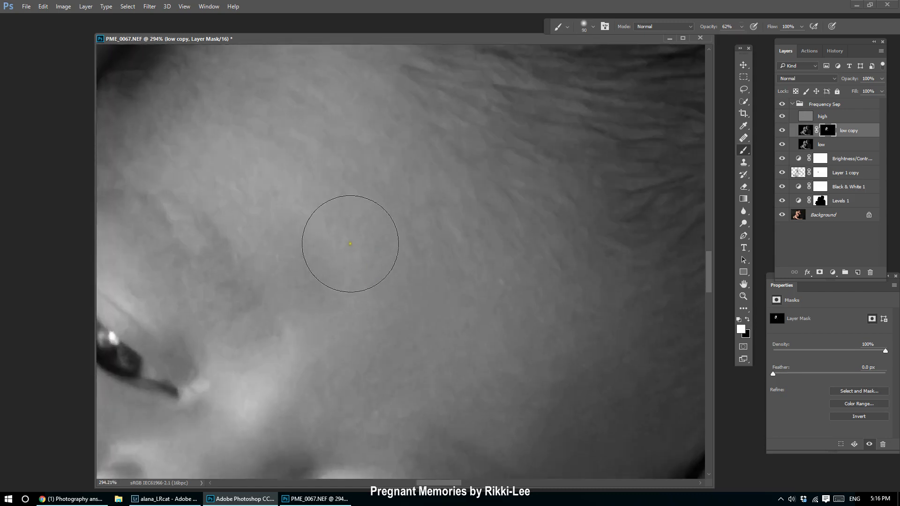
{"action": "mouse_move", "coordinate": [301, 158]}
{"action": "left_mouse_down"}
{"action": "mouse_move", "coordinate": [498, 368]}
{"action": "mouse_move", "coordinate": [488, 314]}
{"action": "mouse_move", "coordinate": [491, 339]}
{"action": "left_mouse_up"}
{"action": "scroll", "coordinate": [458, 318], "scroll_direction": "down", "scroll_amount": 6}
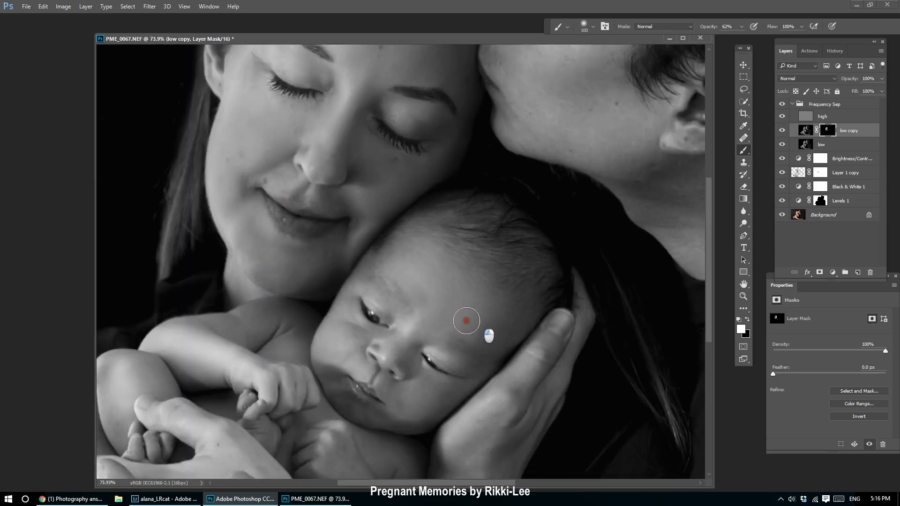
{"action": "left_click_drag", "start_coordinate": [410, 253], "coordinate": [420, 291]}
{"action": "scroll", "coordinate": [358, 255], "scroll_direction": "down", "scroll_amount": 5}
{"action": "scroll", "coordinate": [362, 241], "scroll_direction": "up", "scroll_amount": 3}
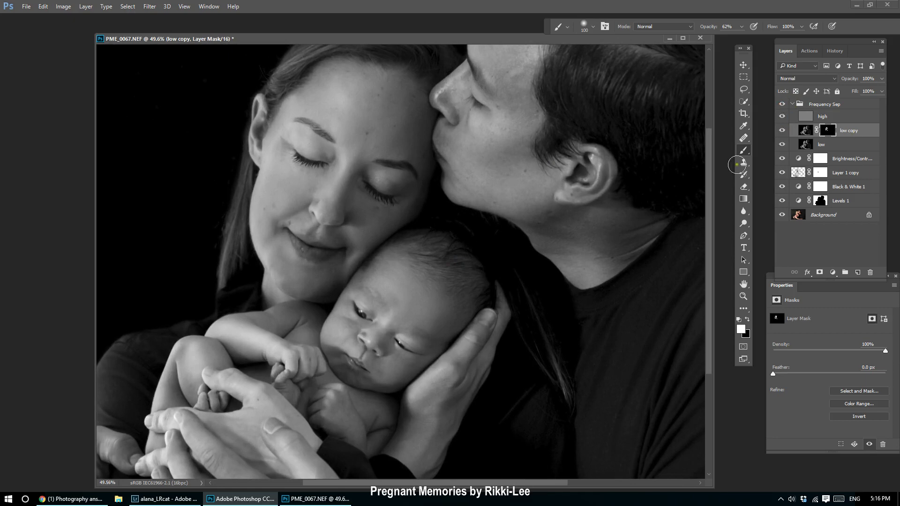
- Paint black on the low copy mask over the baby's forehead and brow to bring back the unblurred detail
{"action": "key", "text": "x"}
{"action": "scroll", "coordinate": [337, 300], "scroll_direction": "up", "scroll_amount": 3}
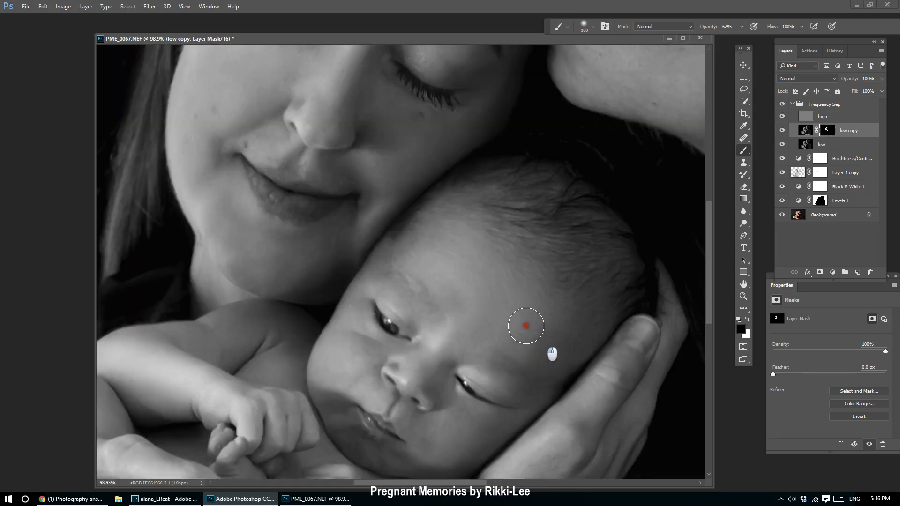
{"action": "mouse_move", "coordinate": [526, 325]}
{"action": "left_mouse_down"}
{"action": "mouse_move", "coordinate": [498, 372]}
{"action": "mouse_move", "coordinate": [535, 368]}
{"action": "mouse_move", "coordinate": [525, 364]}
{"action": "mouse_move", "coordinate": [534, 344]}
{"action": "mouse_move", "coordinate": [468, 350]}
{"action": "mouse_move", "coordinate": [454, 299]}
{"action": "mouse_move", "coordinate": [467, 360]}
{"action": "left_mouse_up"}
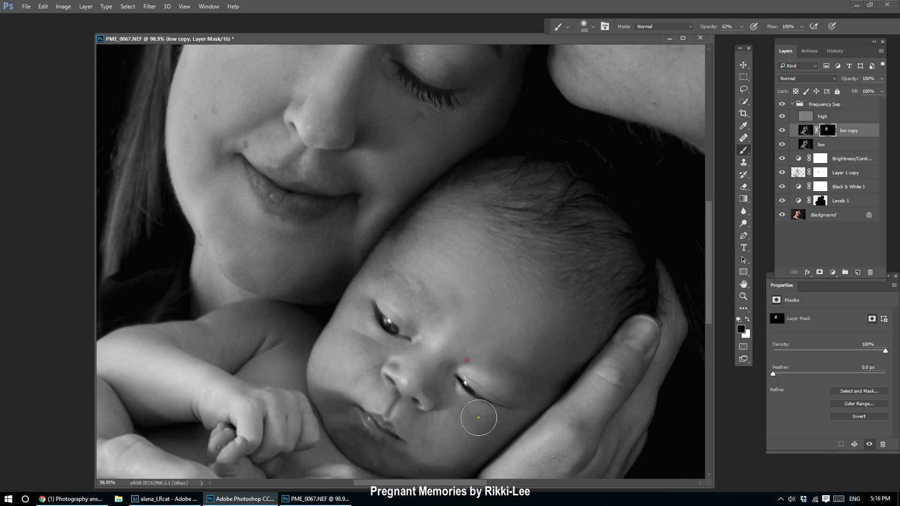
{"action": "scroll", "coordinate": [552, 300], "scroll_direction": "down", "scroll_amount": 3}
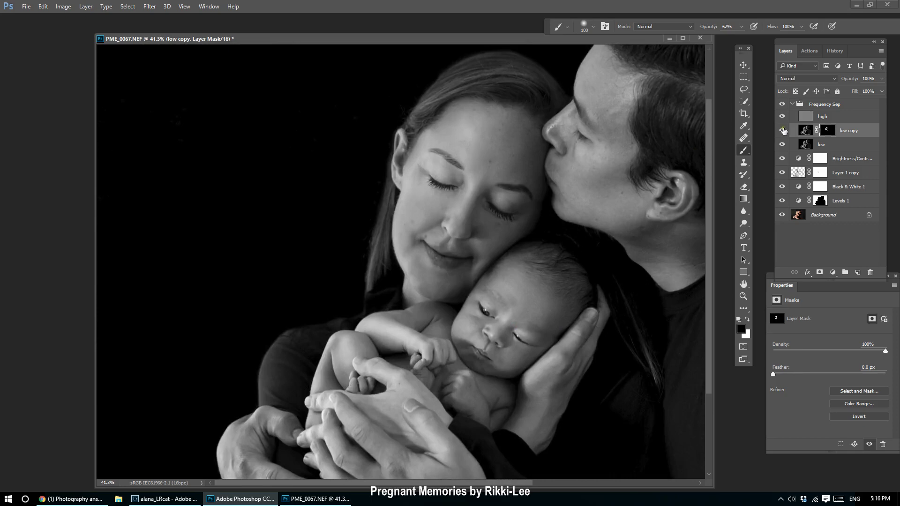
- Toggle the Frequency Sep group's visibility to compare the family portrait with and without the smoothing
{"action": "left_click", "coordinate": [782, 105]}
{"action": "left_click", "coordinate": [781, 105]}
{"action": "scroll", "coordinate": [586, 159], "scroll_direction": "down", "scroll_amount": 2}
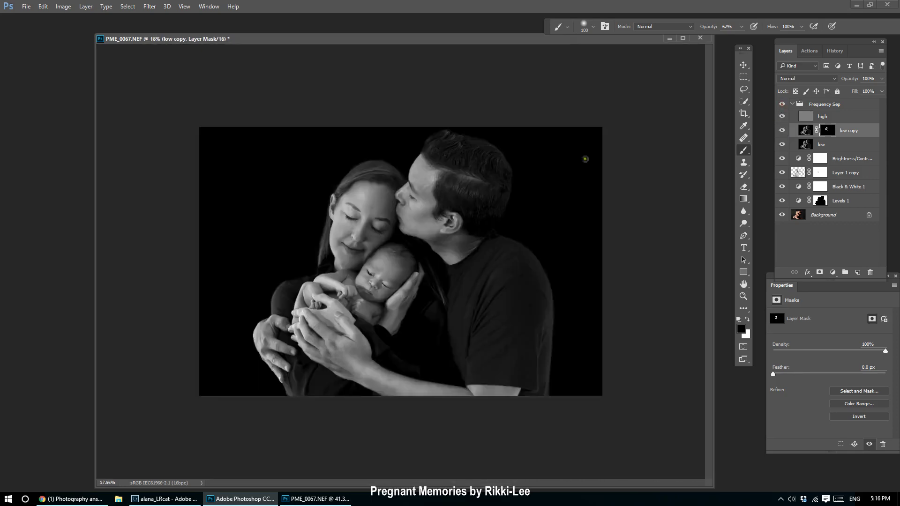
- Paint white on the low copy mask over the father's cheek with the 100 px brush at 62% opacity
{"action": "scroll", "coordinate": [440, 96], "scroll_direction": "up", "scroll_amount": 5}
{"action": "scroll", "coordinate": [440, 96], "scroll_direction": "up", "scroll_amount": 2}
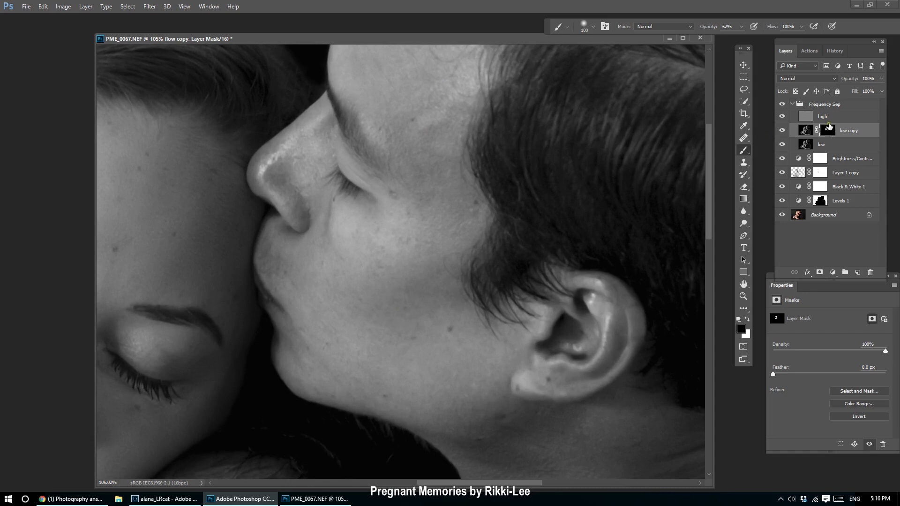
{"action": "key", "text": "x"}
{"action": "mouse_move", "coordinate": [379, 272]}
{"action": "left_mouse_down"}
{"action": "mouse_move", "coordinate": [427, 257]}
{"action": "mouse_move", "coordinate": [378, 268]}
{"action": "mouse_move", "coordinate": [333, 300]}
{"action": "mouse_move", "coordinate": [435, 312]}
{"action": "left_mouse_up"}
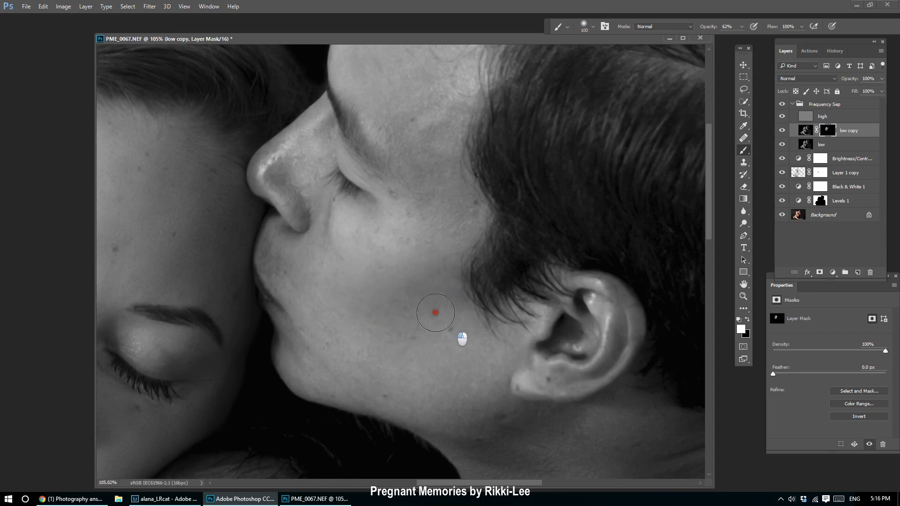
{"action": "scroll", "coordinate": [435, 312], "scroll_direction": "down", "scroll_amount": 3}
{"action": "scroll", "coordinate": [431, 233], "scroll_direction": "down", "scroll_amount": 3}
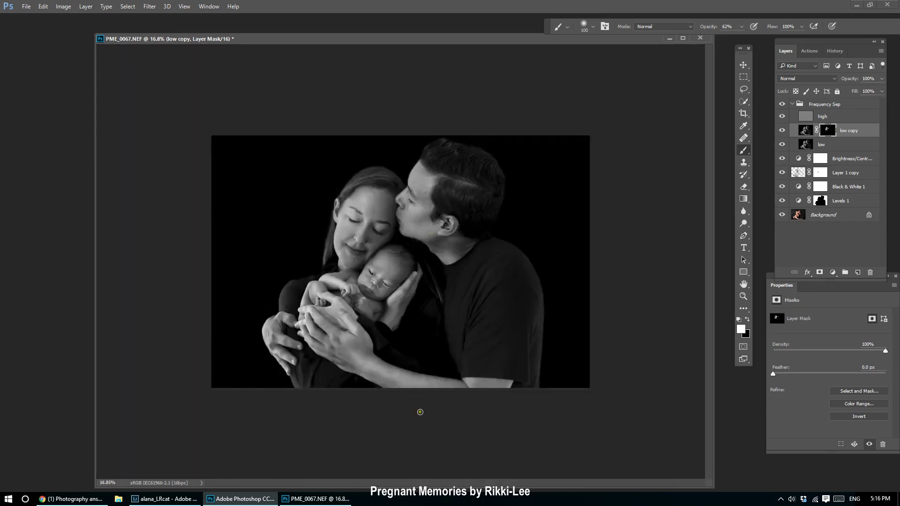
- Paint black on the low copy mask across the father's temple and cheek to soften the blur there
{"action": "scroll", "coordinate": [430, 384], "scroll_direction": "up", "scroll_amount": 4}
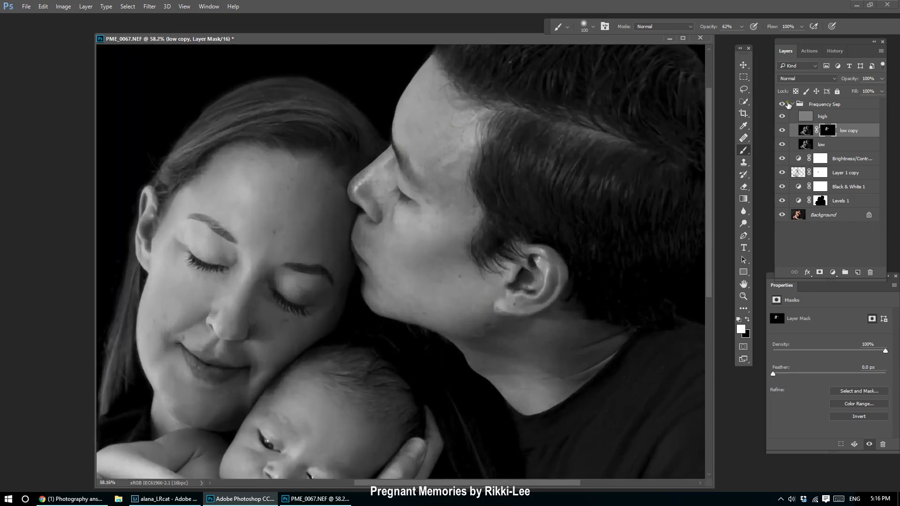
{"action": "scroll", "coordinate": [502, 216], "scroll_direction": "up", "scroll_amount": 3}
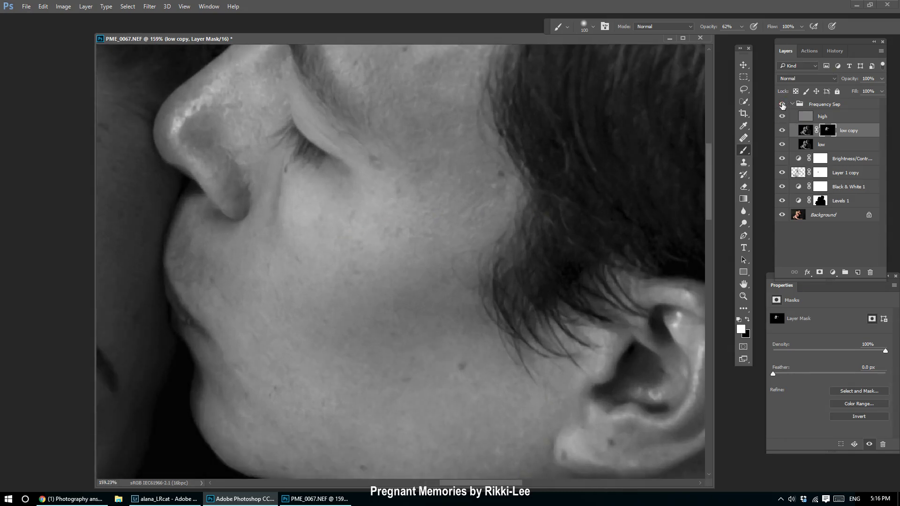
{"action": "key", "text": "x"}
{"action": "mouse_move", "coordinate": [445, 230]}
{"action": "left_mouse_down"}
{"action": "mouse_move", "coordinate": [470, 238]}
{"action": "mouse_move", "coordinate": [365, 290]}
{"action": "mouse_move", "coordinate": [333, 376]}
{"action": "mouse_move", "coordinate": [334, 279]}
{"action": "mouse_move", "coordinate": [197, 305]}
{"action": "mouse_move", "coordinate": [329, 340]}
{"action": "left_mouse_up"}
{"action": "key", "text": "ctrl+0"}
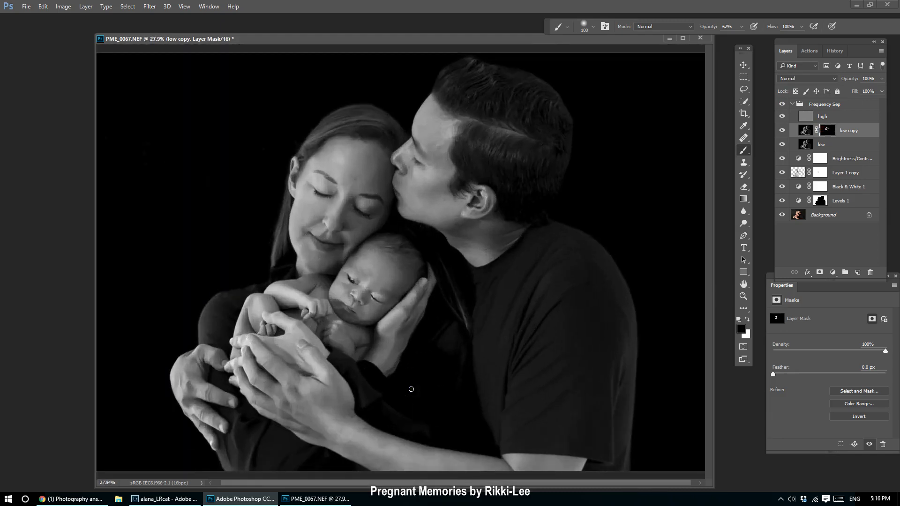
- Paint black on the low copy mask over the baby's hairline and forehead to restore their detail
{"action": "scroll", "coordinate": [344, 214], "scroll_direction": "up", "scroll_amount": 6}
{"action": "mouse_move", "coordinate": [402, 242]}
{"action": "left_mouse_down"}
{"action": "mouse_move", "coordinate": [378, 238]}
{"action": "mouse_move", "coordinate": [362, 290]}
{"action": "left_mouse_up"}
{"action": "left_click_drag", "start_coordinate": [257, 373], "coordinate": [235, 344]}
{"action": "scroll", "coordinate": [200, 138], "scroll_direction": "down", "scroll_amount": 5}
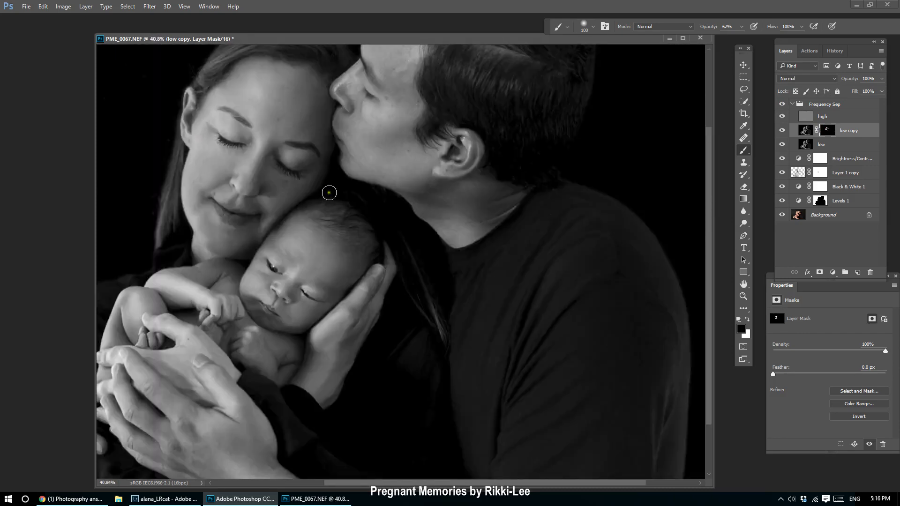
{"action": "scroll", "coordinate": [206, 392], "scroll_direction": "down", "scroll_amount": 2}
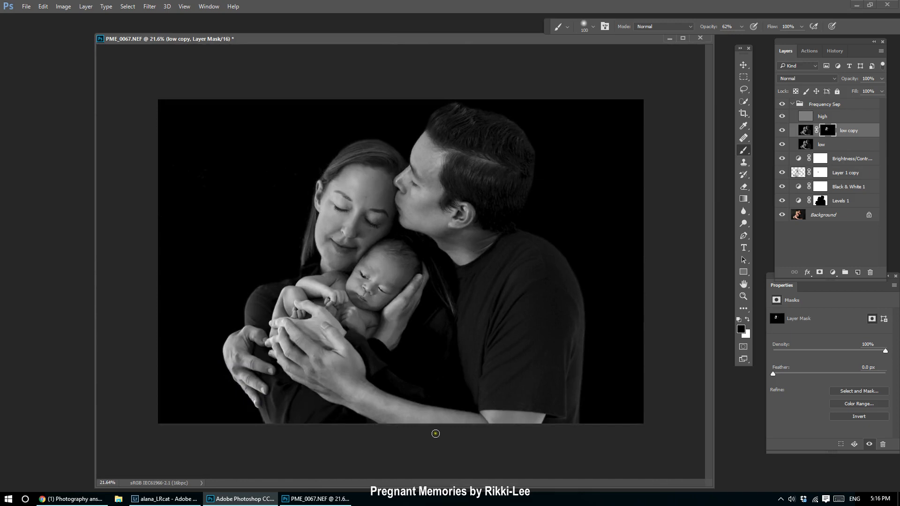
- Heal the stray hairs on the father's upper forehead on the high layer with the Healing Brush, sampling nearby clean skin
{"action": "scroll", "coordinate": [391, 433], "scroll_direction": "up", "scroll_amount": 2}
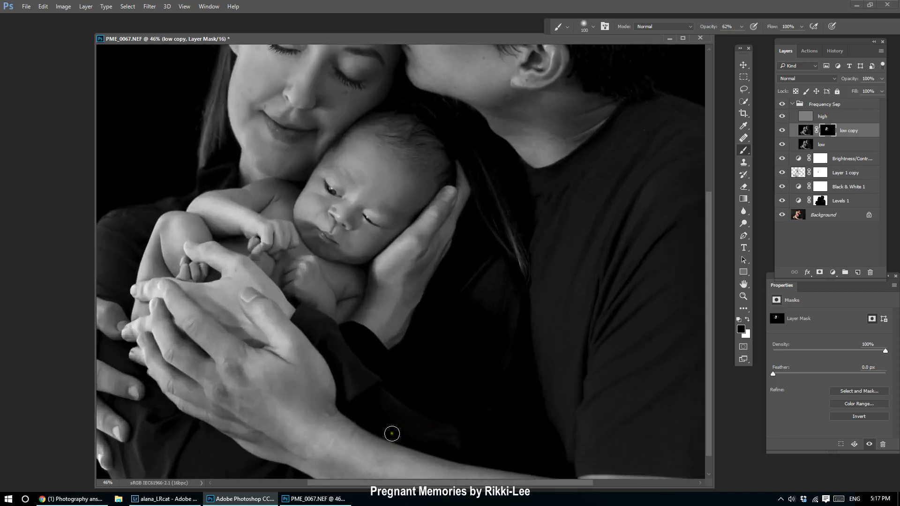
{"action": "left_click_drag", "start_coordinate": [709, 254], "coordinate": [707, 125]}
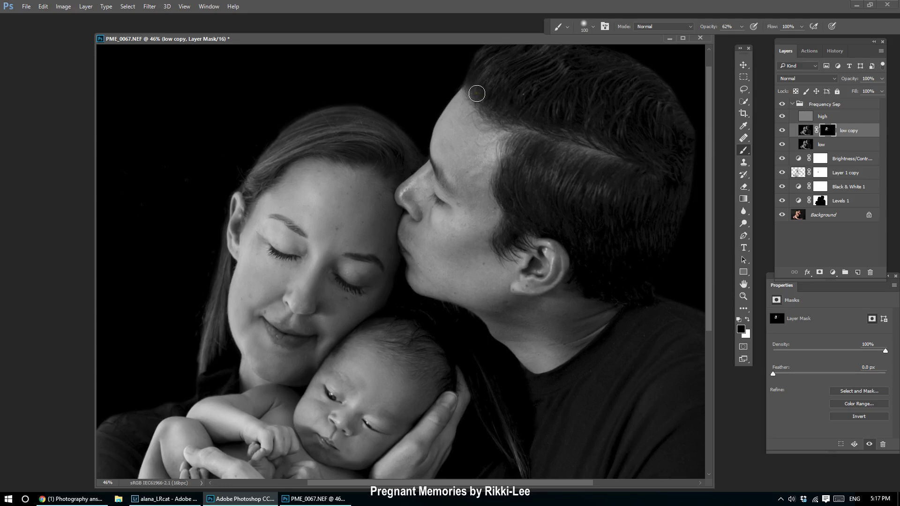
{"action": "scroll", "coordinate": [476, 93], "scroll_direction": "up", "scroll_amount": 4}
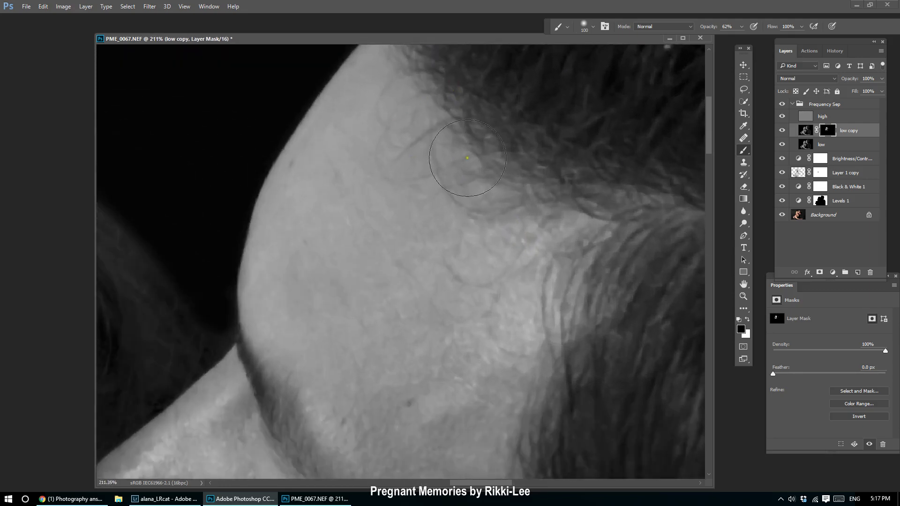
{"action": "left_click", "coordinate": [806, 117]}
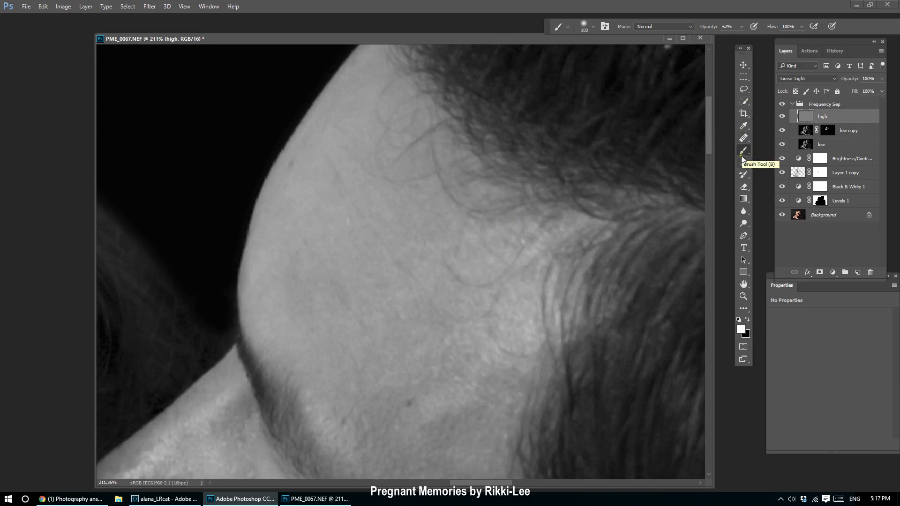
{"action": "left_click", "coordinate": [743, 137]}
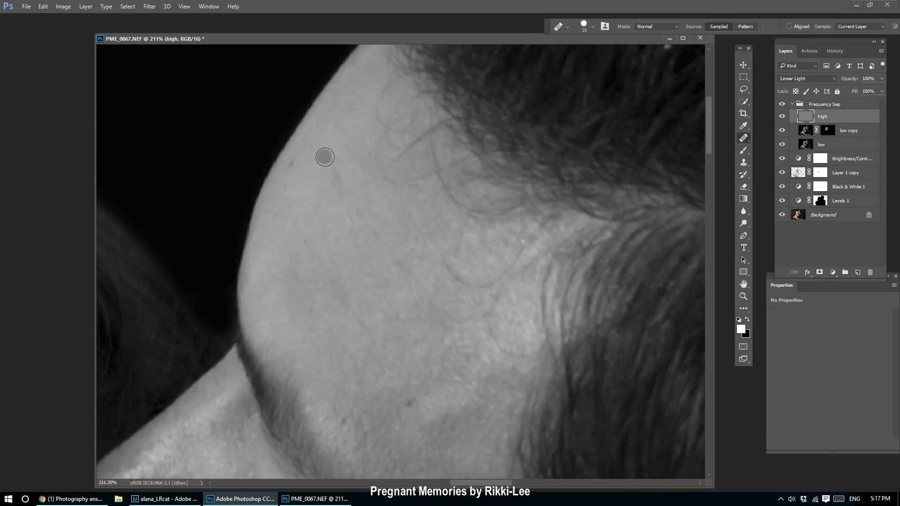
{"action": "left_click", "coordinate": [357, 146]}
{"action": "mouse_move", "coordinate": [364, 77]}
{"action": "left_mouse_down"}
{"action": "mouse_move", "coordinate": [391, 81]}
{"action": "mouse_move", "coordinate": [378, 106]}
{"action": "mouse_move", "coordinate": [382, 125]}
{"action": "mouse_move", "coordinate": [383, 93]}
{"action": "mouse_move", "coordinate": [378, 116]}
{"action": "mouse_move", "coordinate": [391, 118]}
{"action": "mouse_move", "coordinate": [391, 136]}
{"action": "mouse_move", "coordinate": [379, 131]}
{"action": "mouse_move", "coordinate": [367, 150]}
{"action": "left_mouse_up"}
{"action": "left_click", "coordinate": [420, 203]}
{"action": "mouse_move", "coordinate": [411, 206]}
{"action": "left_mouse_down"}
{"action": "mouse_move", "coordinate": [418, 188]}
{"action": "mouse_move", "coordinate": [378, 174]}
{"action": "mouse_move", "coordinate": [402, 149]}
{"action": "mouse_move", "coordinate": [407, 183]}
{"action": "mouse_move", "coordinate": [428, 173]}
{"action": "mouse_move", "coordinate": [392, 169]}
{"action": "mouse_move", "coordinate": [416, 139]}
{"action": "left_mouse_up"}
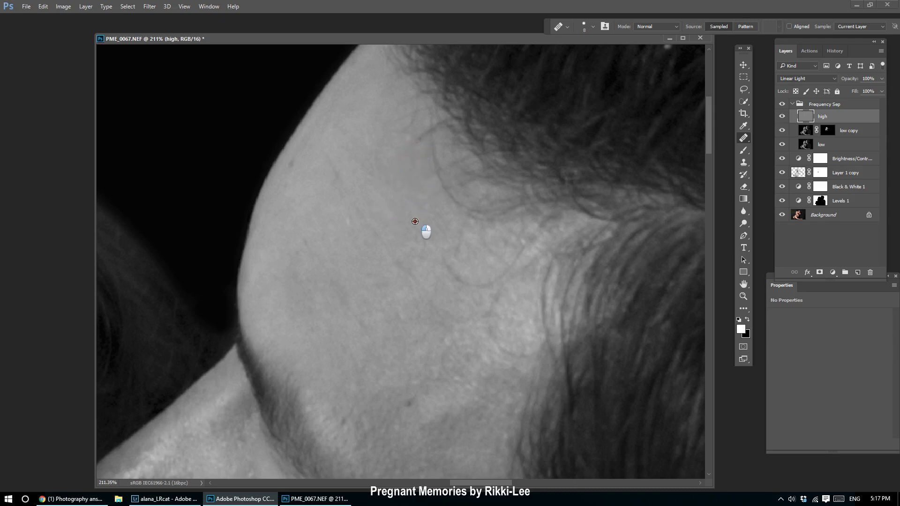
- Heal the remaining curled hairs between the father's mid forehead and temple, resampling clean skin for each area
{"action": "left_click", "coordinate": [429, 195]}
{"action": "left_click", "coordinate": [421, 272]}
{"action": "mouse_move", "coordinate": [439, 257]}
{"action": "left_mouse_down"}
{"action": "mouse_move", "coordinate": [476, 286]}
{"action": "mouse_move", "coordinate": [496, 275]}
{"action": "mouse_move", "coordinate": [451, 288]}
{"action": "mouse_move", "coordinate": [499, 272]}
{"action": "mouse_move", "coordinate": [464, 303]}
{"action": "mouse_move", "coordinate": [499, 292]}
{"action": "mouse_move", "coordinate": [483, 320]}
{"action": "mouse_move", "coordinate": [502, 349]}
{"action": "mouse_move", "coordinate": [454, 305]}
{"action": "mouse_move", "coordinate": [513, 355]}
{"action": "left_mouse_up"}
{"action": "left_click", "coordinate": [464, 303], "text": "alt"}
{"action": "left_click", "coordinate": [454, 306], "text": "alt"}
{"action": "left_click", "coordinate": [383, 243]}
{"action": "left_click", "coordinate": [398, 243]}
{"action": "left_click", "coordinate": [409, 206]}
{"action": "left_click", "coordinate": [435, 192]}
{"action": "left_click", "coordinate": [466, 235]}
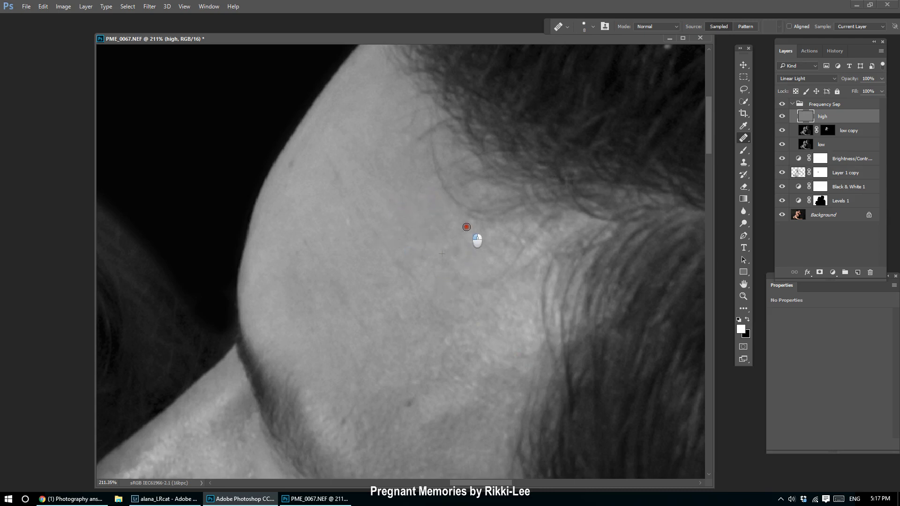
{"action": "left_click", "coordinate": [446, 269]}
{"action": "left_click", "coordinate": [517, 258]}
{"action": "key", "text": "ctrl+0"}
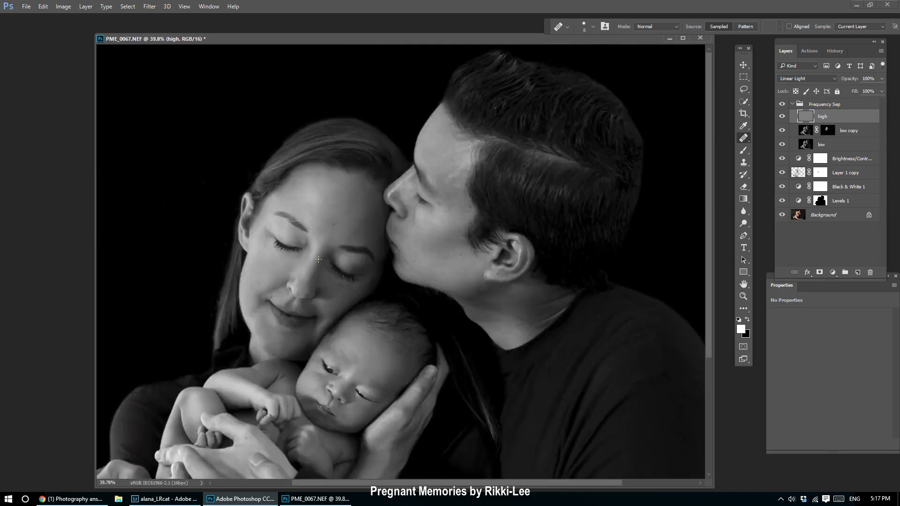
- Paint black on the low copy mask over the mother's cheek mole and the one above her lip with a 15 px brush
{"action": "scroll", "coordinate": [231, 265], "scroll_direction": "up", "scroll_amount": 3}
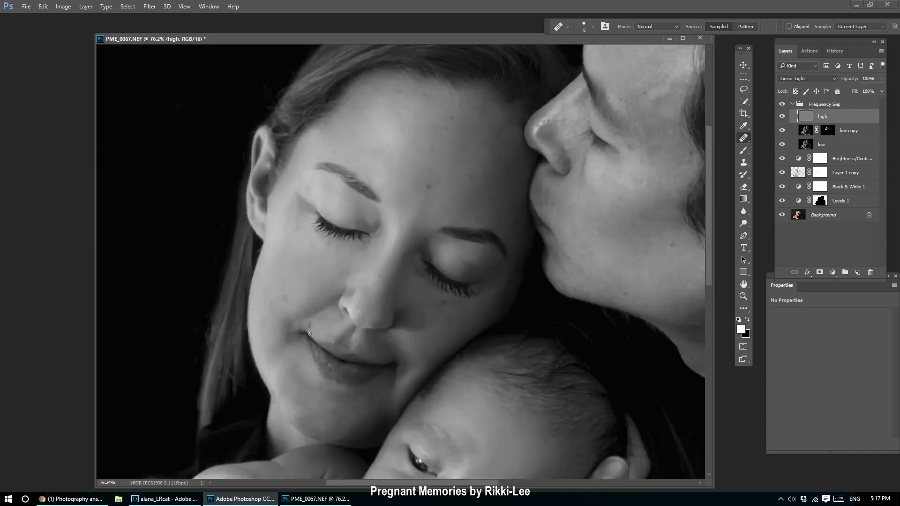
{"action": "left_click", "coordinate": [828, 131]}
{"action": "left_click", "coordinate": [743, 150]}
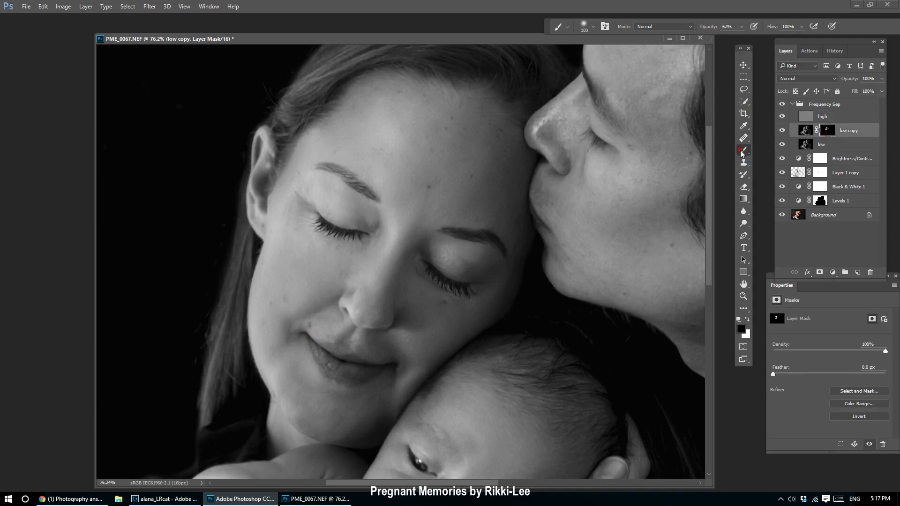
{"action": "scroll", "coordinate": [282, 336], "scroll_direction": "up", "scroll_amount": 3}
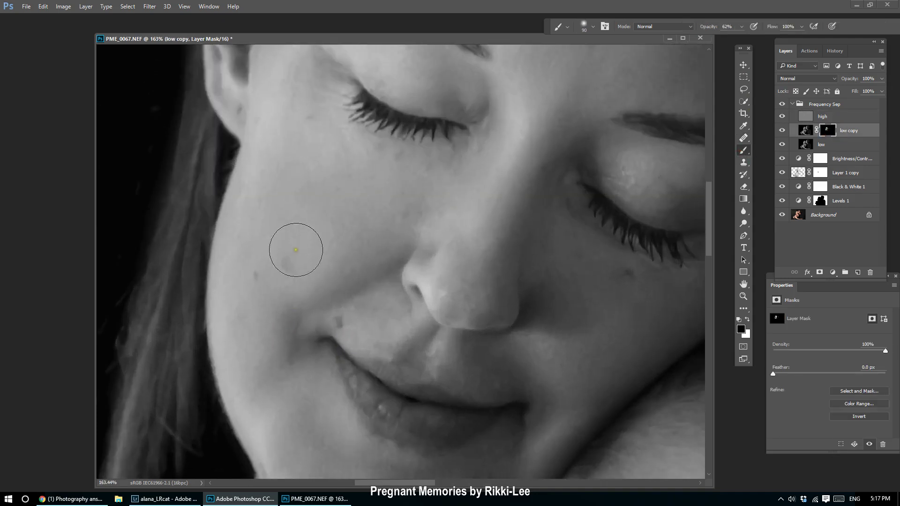
{"action": "key", "text": "bracketleft"}
{"action": "key", "text": "bracketleft"}
{"action": "key", "text": "bracketleft"}
{"action": "key", "text": "bracketleft"}
{"action": "key", "text": "bracketleft"}
{"action": "key", "text": "bracketleft"}
{"action": "key", "text": "bracketleft"}
{"action": "key", "text": "bracketleft"}
{"action": "key", "text": "bracketleft"}
{"action": "key", "text": "bracketleft"}
{"action": "key", "text": "bracketleft"}
{"action": "key", "text": "bracketleft"}
{"action": "left_click_drag", "start_coordinate": [289, 265], "coordinate": [287, 271]}
{"action": "left_click", "coordinate": [338, 321]}
- Paint black on the low copy mask over the mole in the middle of the mother's forehead and review the whole portrait
{"action": "scroll", "coordinate": [422, 196], "scroll_direction": "down", "scroll_amount": 5}
{"action": "scroll", "coordinate": [545, 72], "scroll_direction": "up", "scroll_amount": 4}
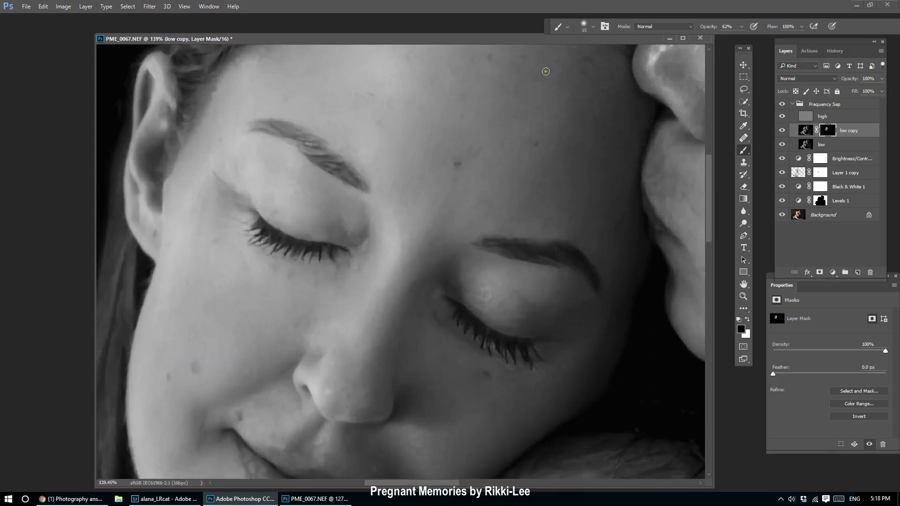
{"action": "left_click_drag", "start_coordinate": [457, 163], "coordinate": [457, 157]}
{"action": "scroll", "coordinate": [467, 105], "scroll_direction": "down", "scroll_amount": 3}
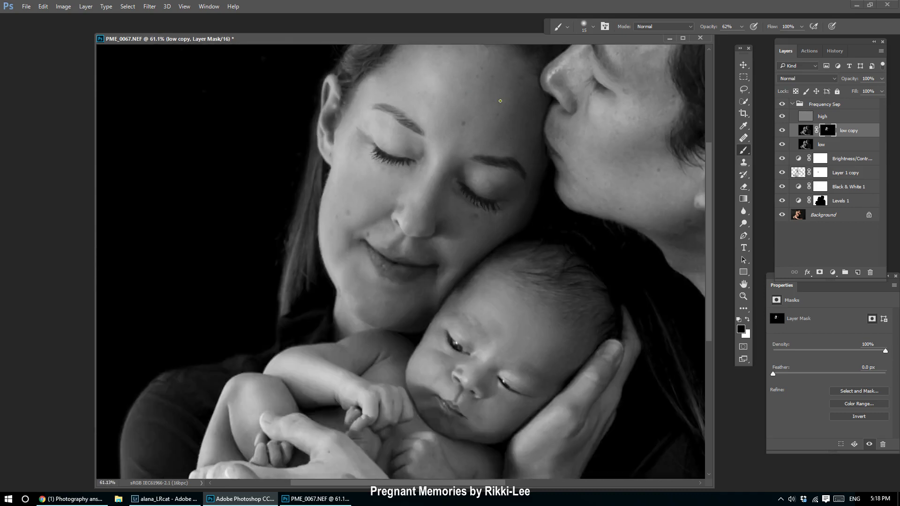
{"action": "scroll", "coordinate": [487, 79], "scroll_direction": "down", "scroll_amount": 3}
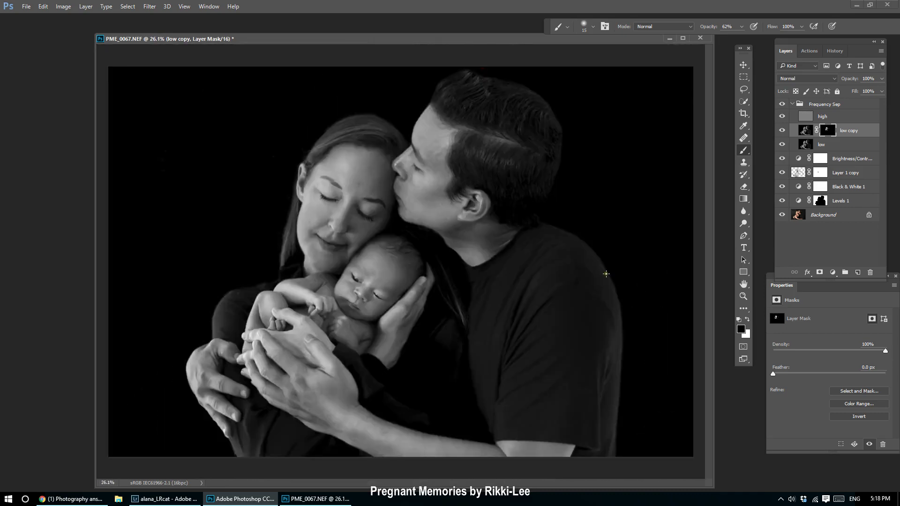
{"action": "scroll", "coordinate": [567, 385], "scroll_direction": "down", "scroll_amount": 2}
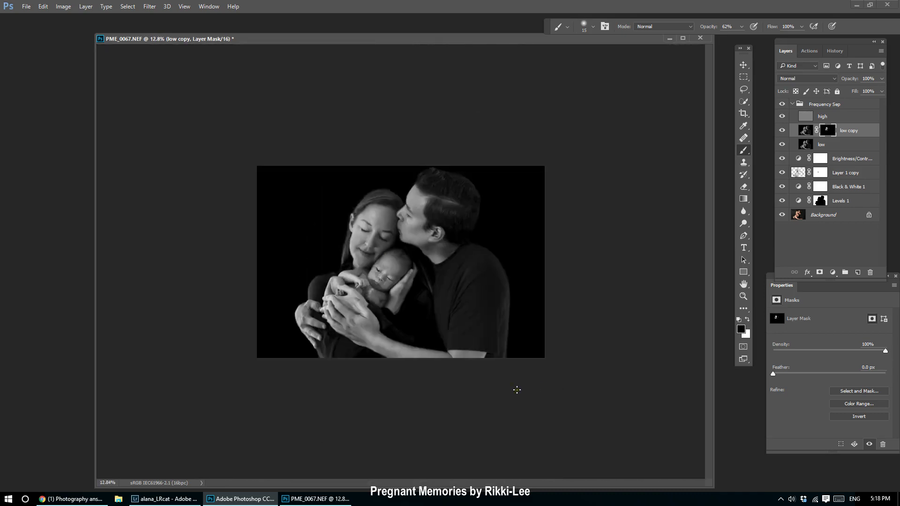
{"action": "scroll", "coordinate": [517, 389], "scroll_direction": "up", "scroll_amount": 2}
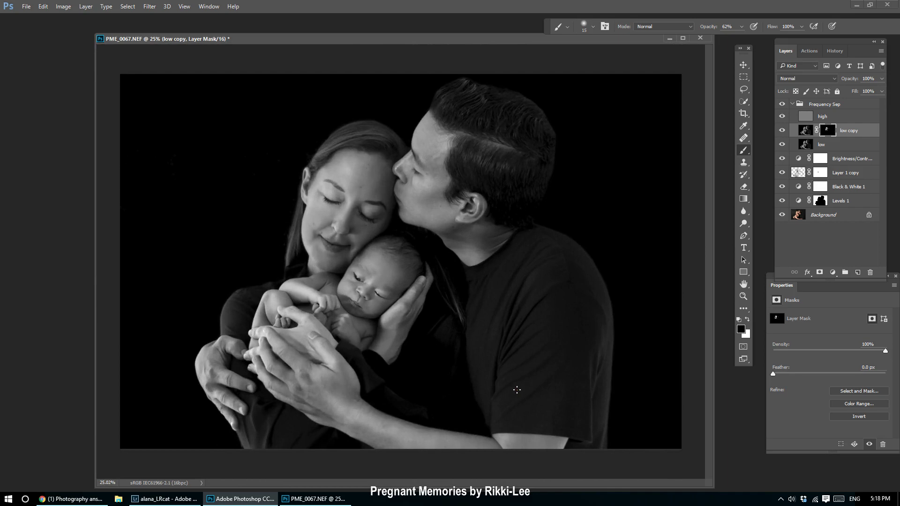